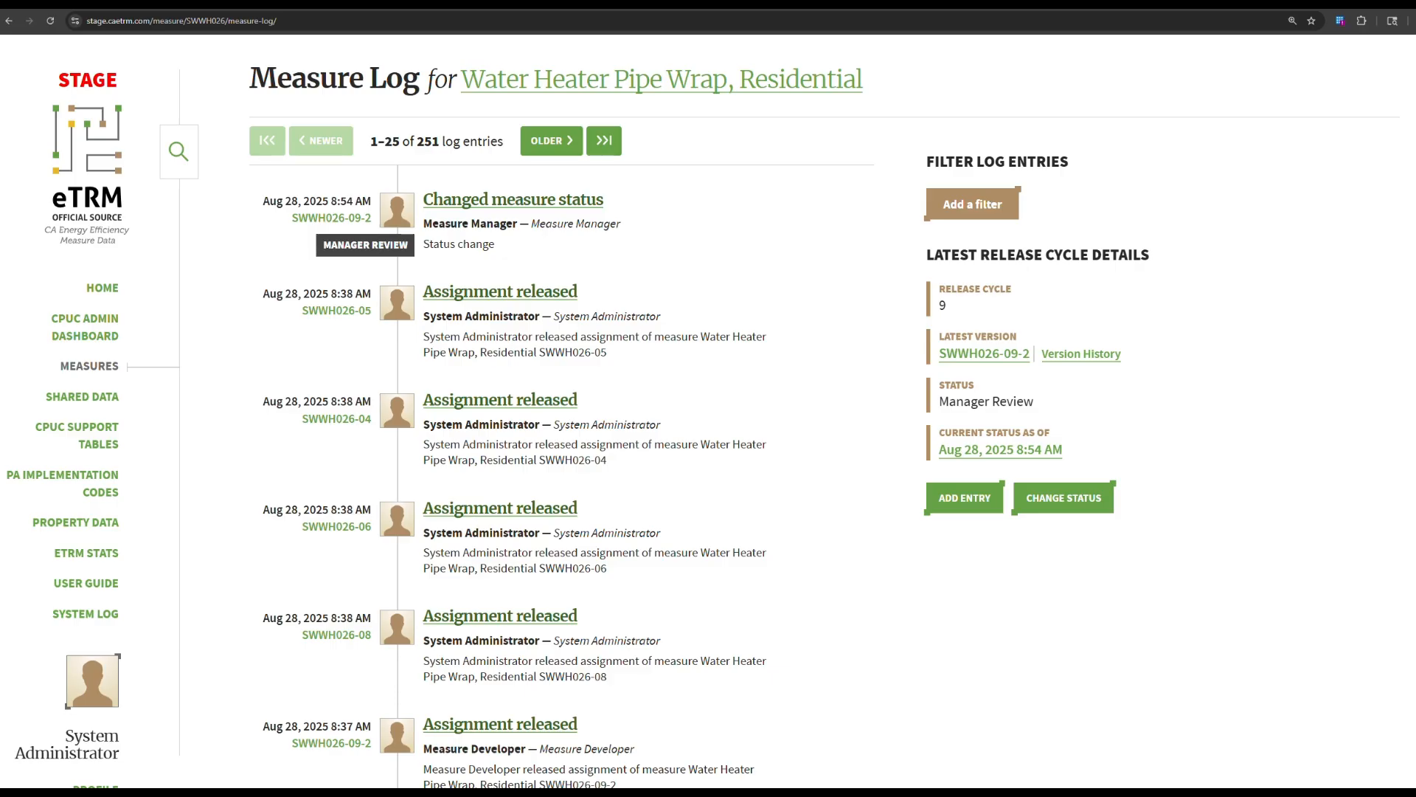
From the home dashboard's Measures table, open Water Heater Pipe Wrap, Residential (SWWH026-09-2).
{"action": "scroll", "coordinate": [500, 680], "scroll_direction": "down", "scroll_amount": 3}
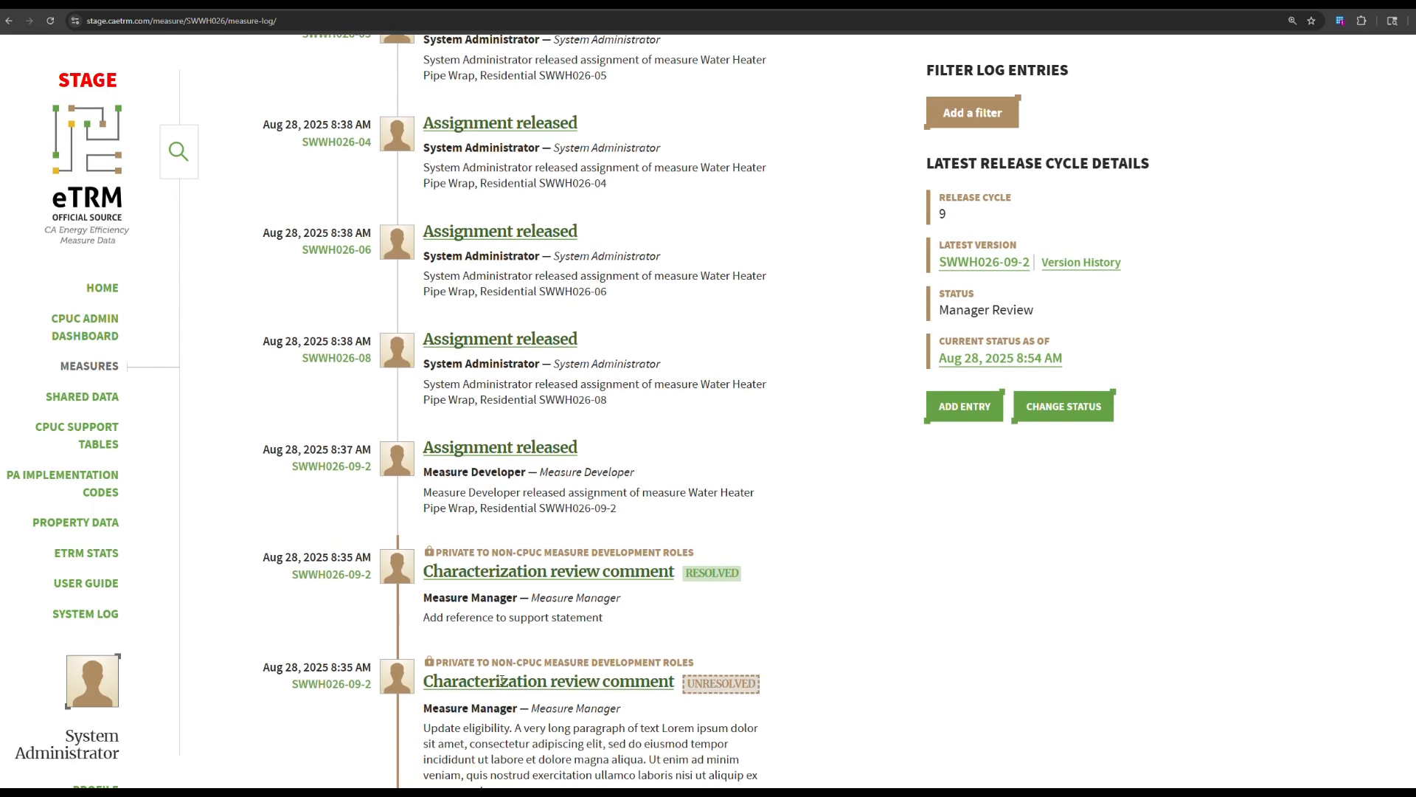
{"action": "scroll", "coordinate": [500, 679], "scroll_direction": "down", "scroll_amount": 1}
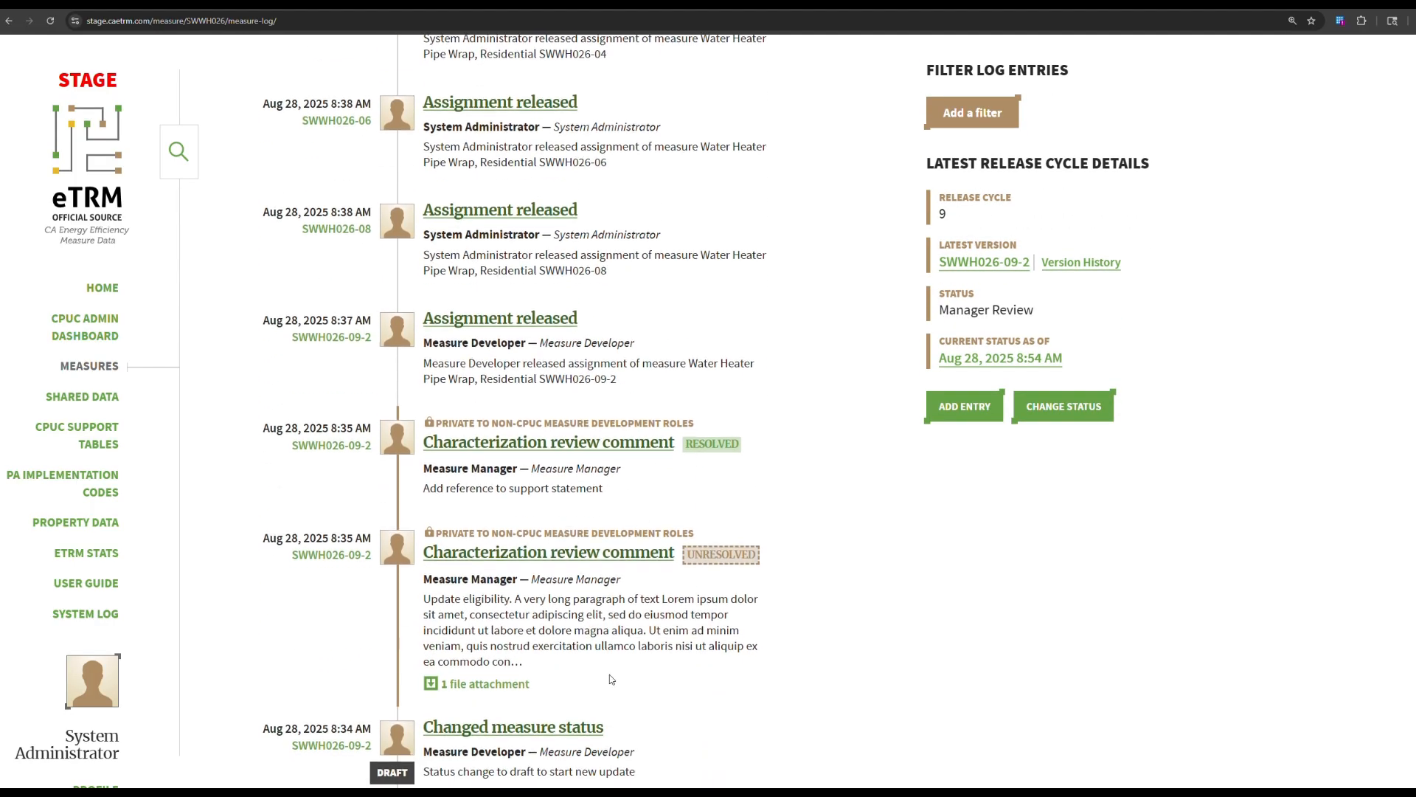
{"action": "scroll", "coordinate": [609, 677], "scroll_direction": "down", "scroll_amount": 1}
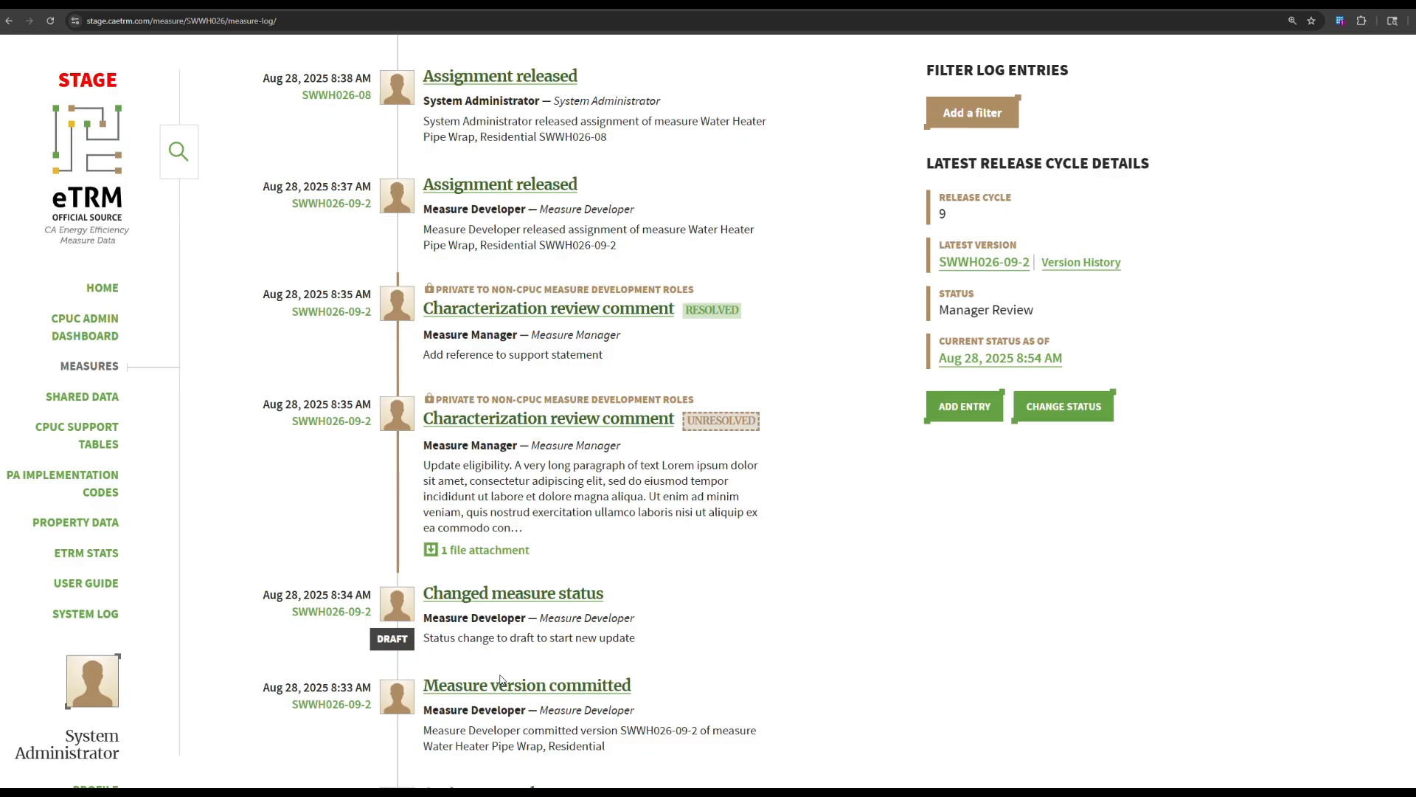
{"action": "scroll", "coordinate": [622, 600], "scroll_direction": "up", "scroll_amount": 5}
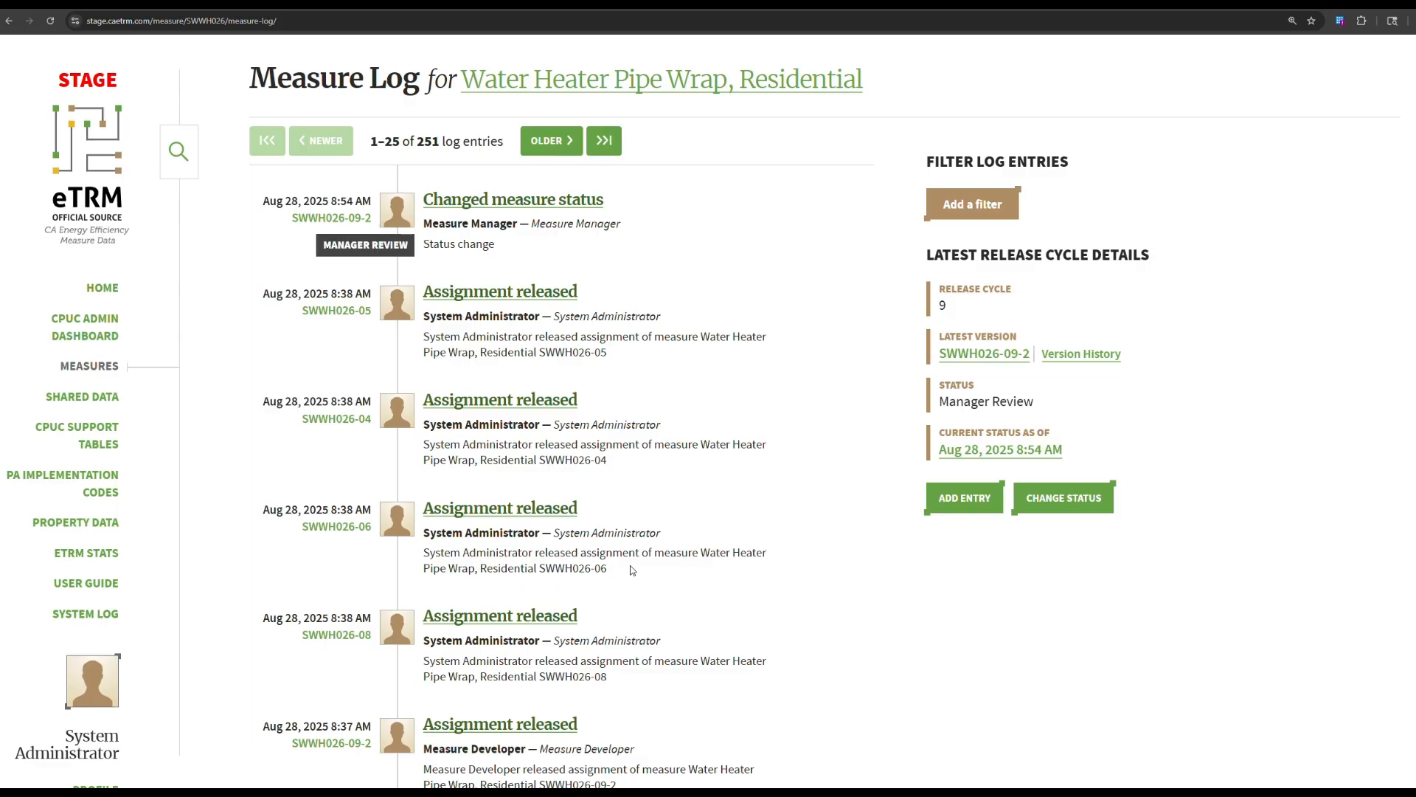
{"action": "left_click", "coordinate": [106, 293]}
{"action": "scroll", "coordinate": [456, 525], "scroll_direction": "down", "scroll_amount": 6}
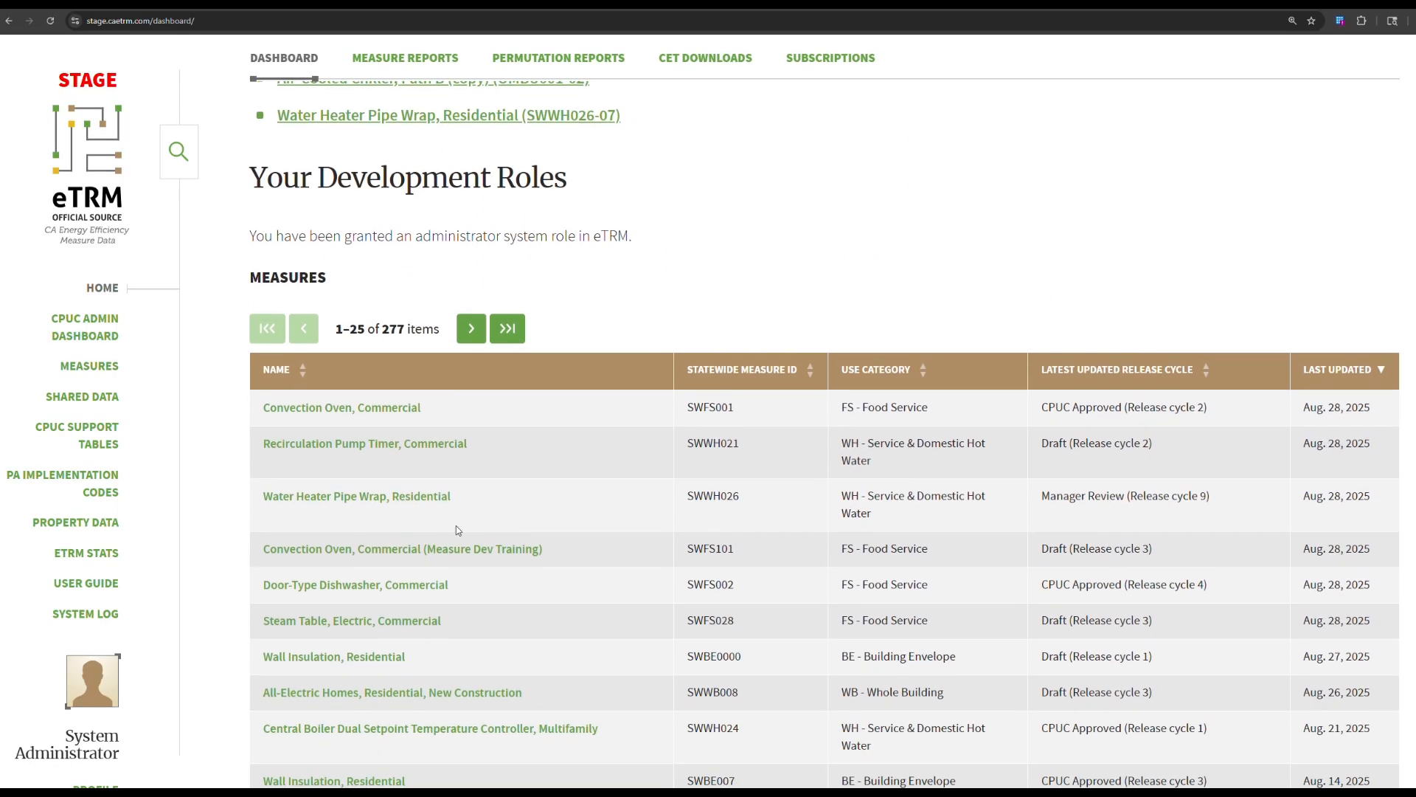
{"action": "scroll", "coordinate": [455, 529], "scroll_direction": "up", "scroll_amount": 3}
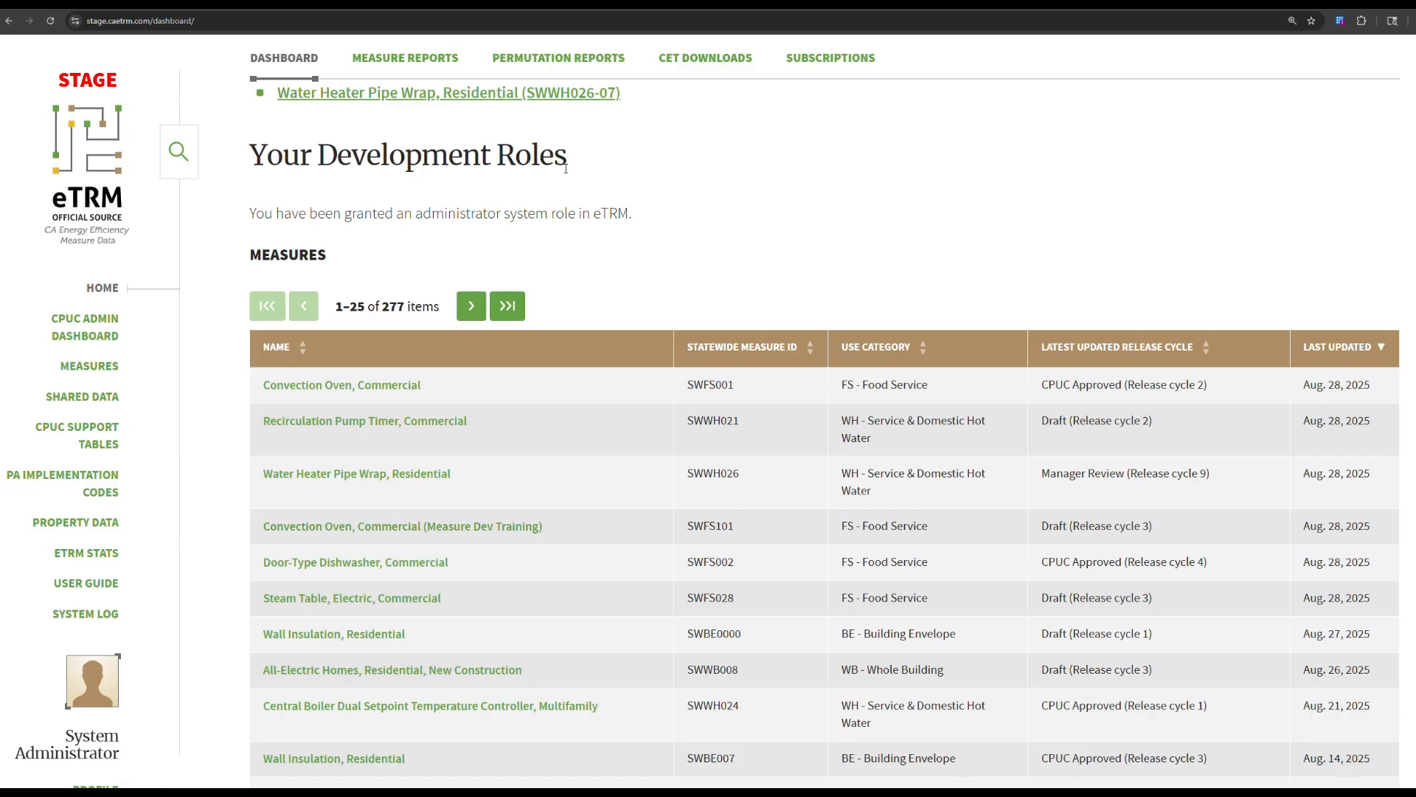
{"action": "scroll", "coordinate": [401, 452], "scroll_direction": "down", "scroll_amount": 1}
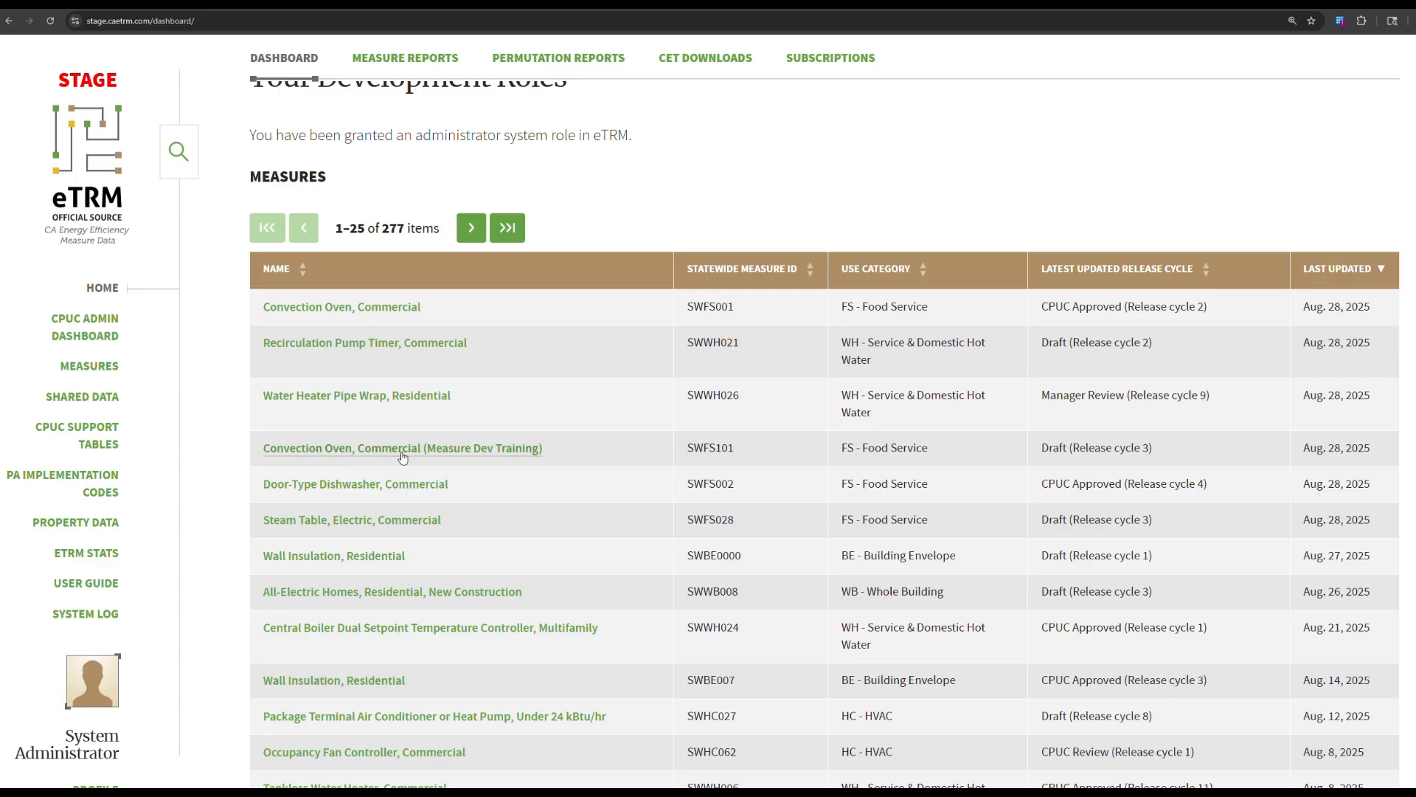
{"action": "scroll", "coordinate": [403, 458], "scroll_direction": "up", "scroll_amount": 1}
{"action": "scroll", "coordinate": [533, 633], "scroll_direction": "up", "scroll_amount": 1}
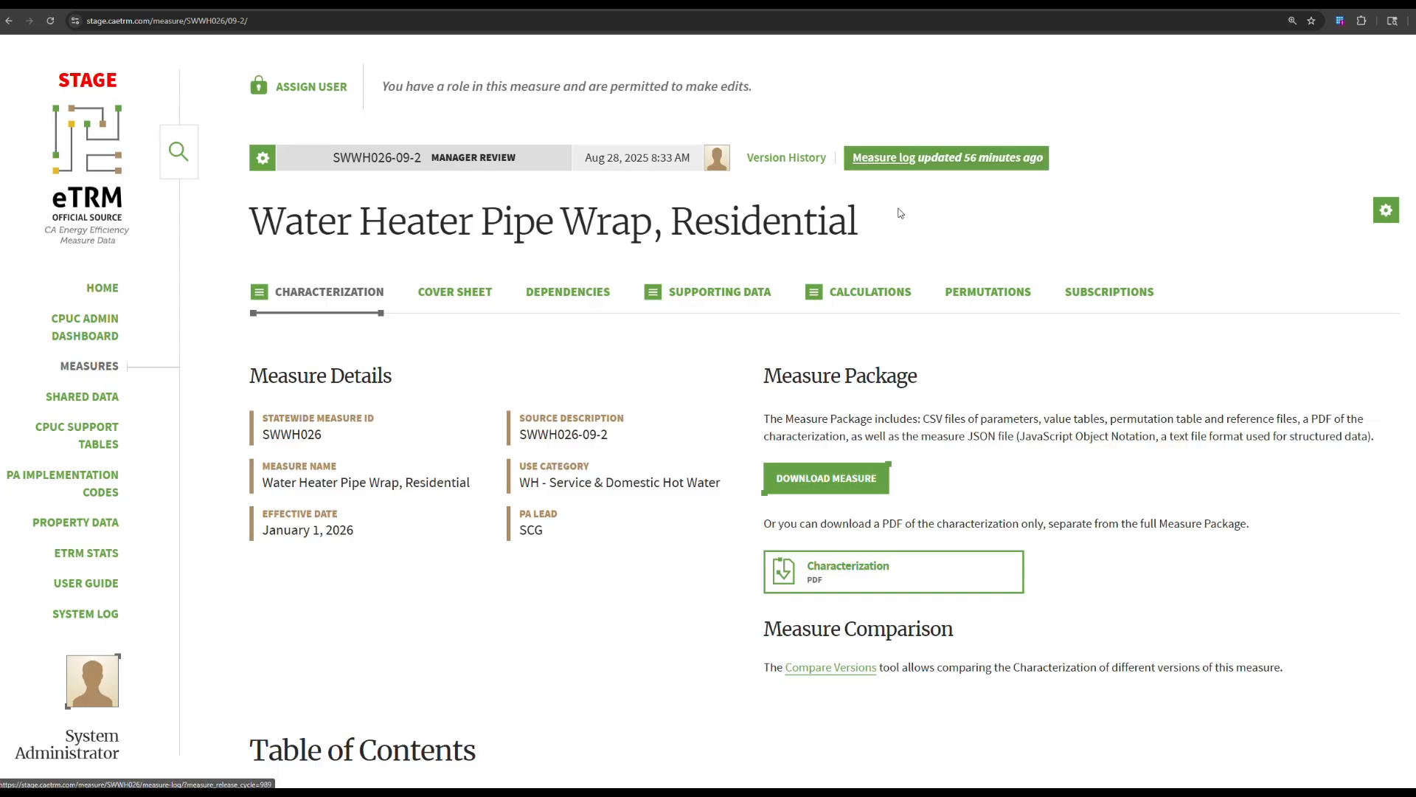
Show the release cycle 9 measure log and its Version History panel.
{"action": "left_click", "coordinate": [888, 168]}
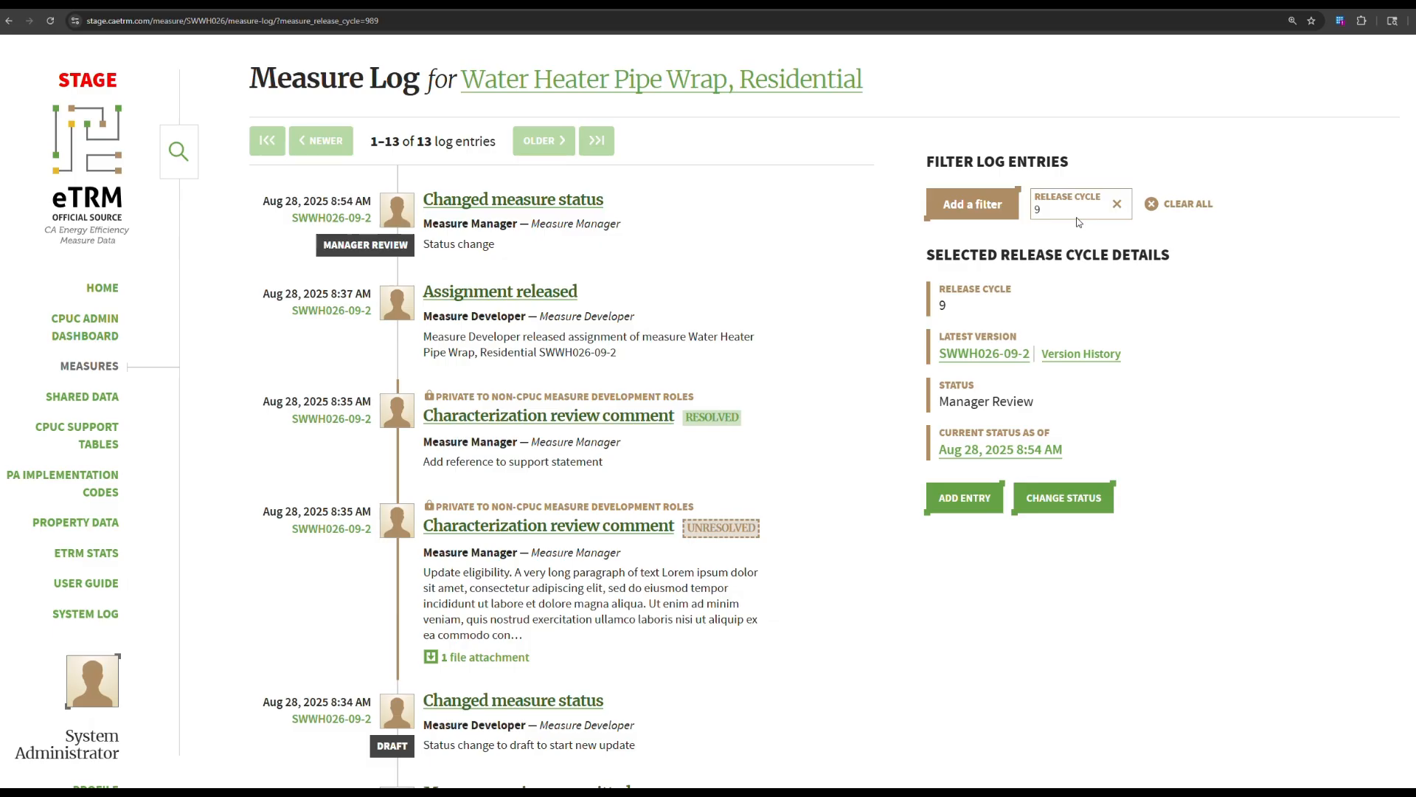
{"action": "left_click", "coordinate": [1077, 356]}
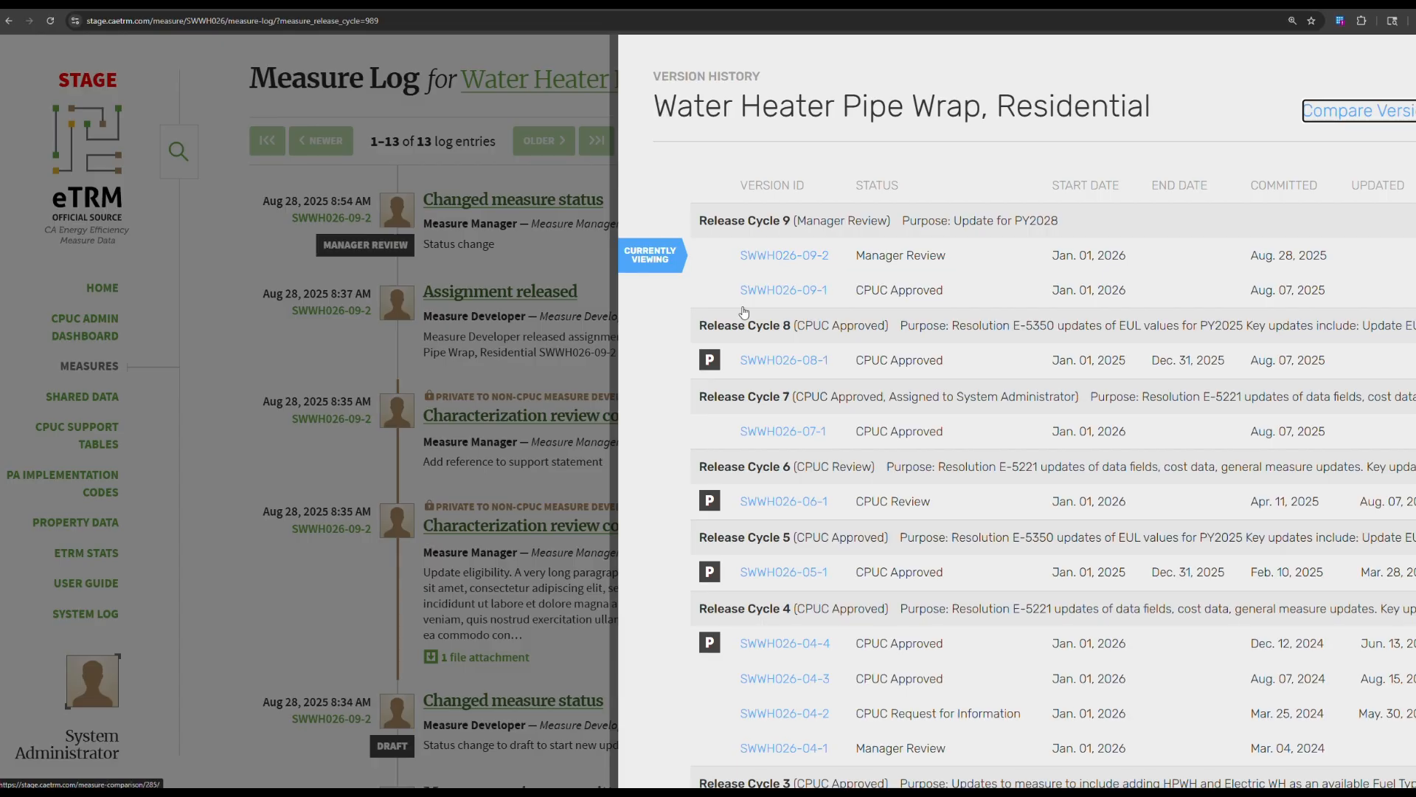
Dismiss the Version History panel to see the 13 Manager Review entries for cycle 9.
{"action": "left_click", "coordinate": [590, 353]}
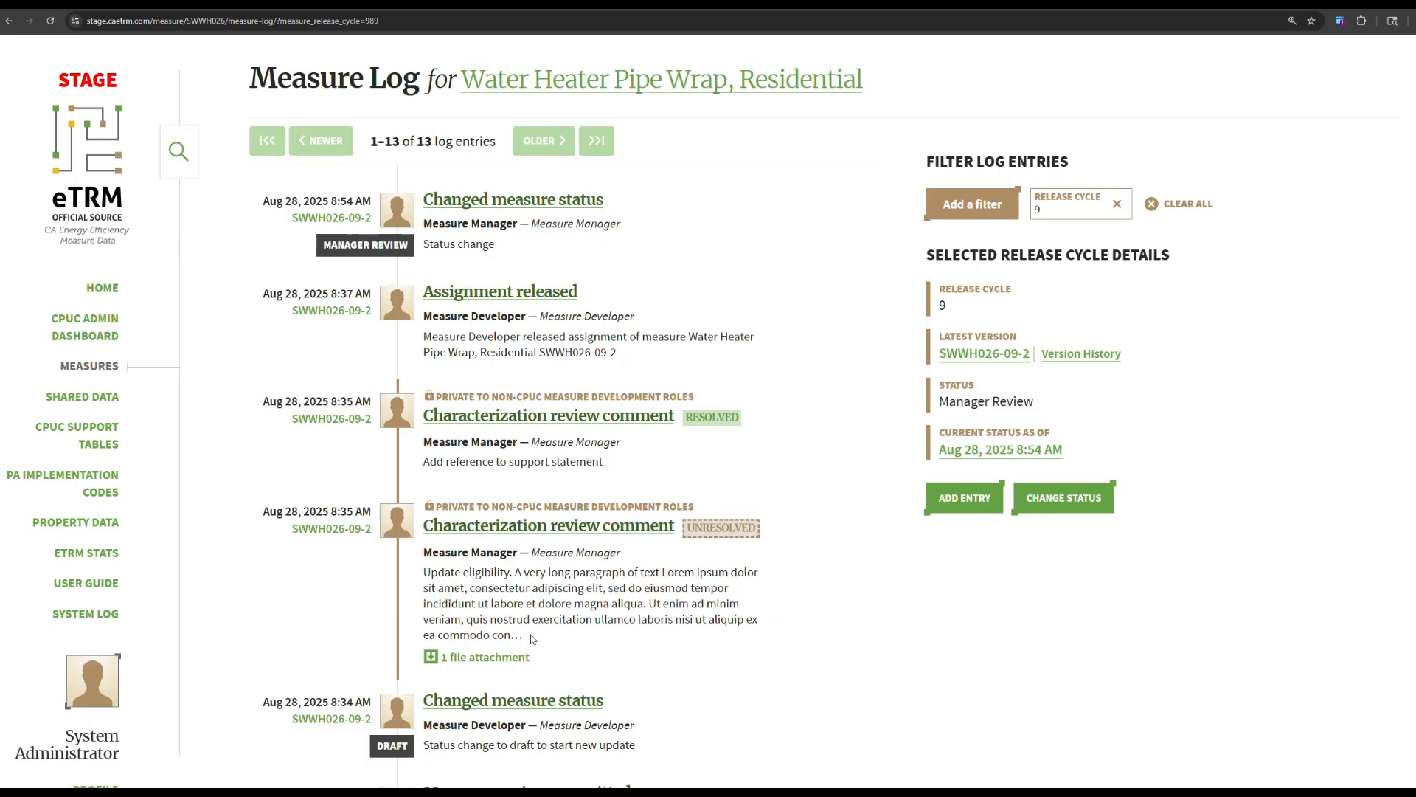
Read the unresolved Characterization review comment on SWWH026-09-2 and its deleted reply.
{"action": "left_click", "coordinate": [561, 526]}
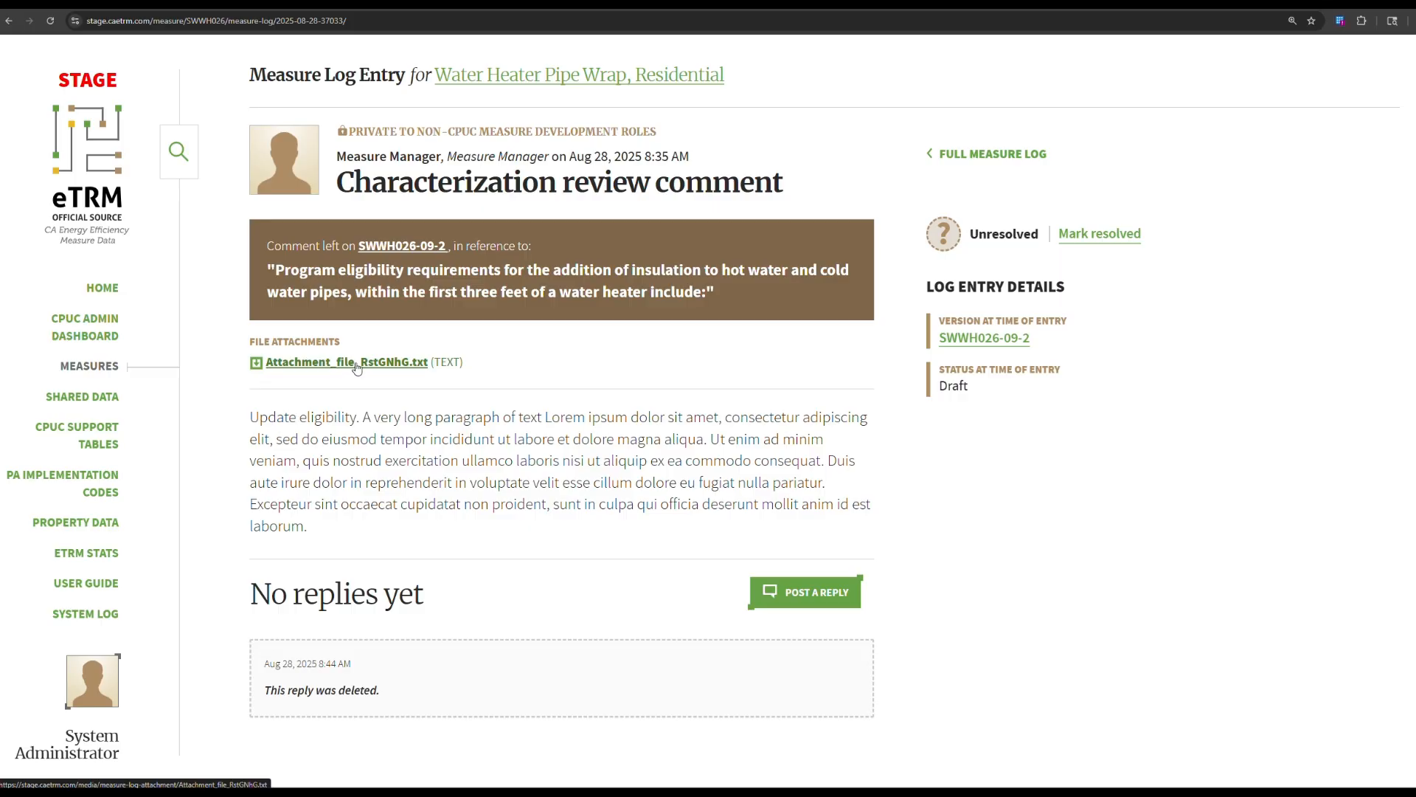
{"action": "scroll", "coordinate": [383, 424], "scroll_direction": "down", "scroll_amount": 3}
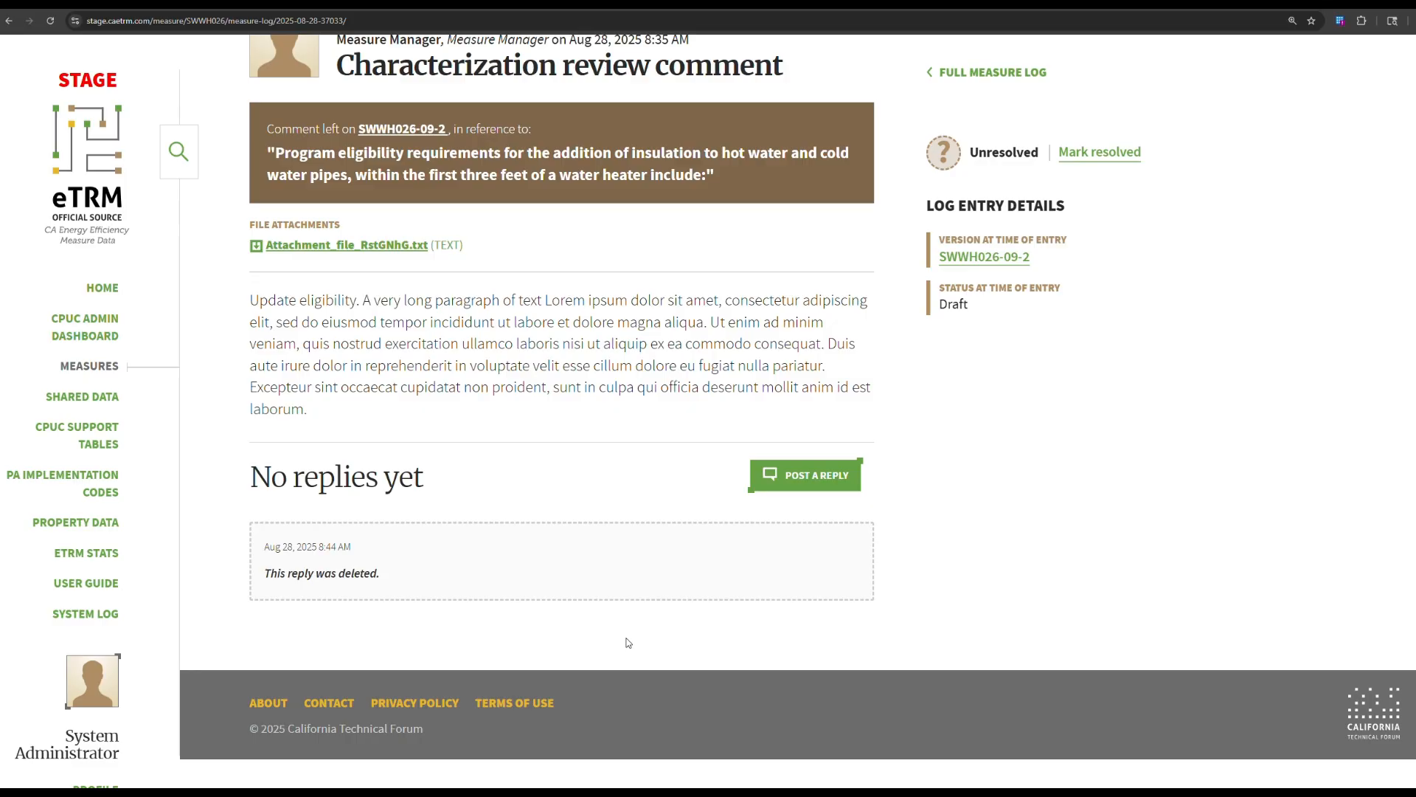
{"action": "scroll", "coordinate": [647, 650], "scroll_direction": "up", "scroll_amount": 2}
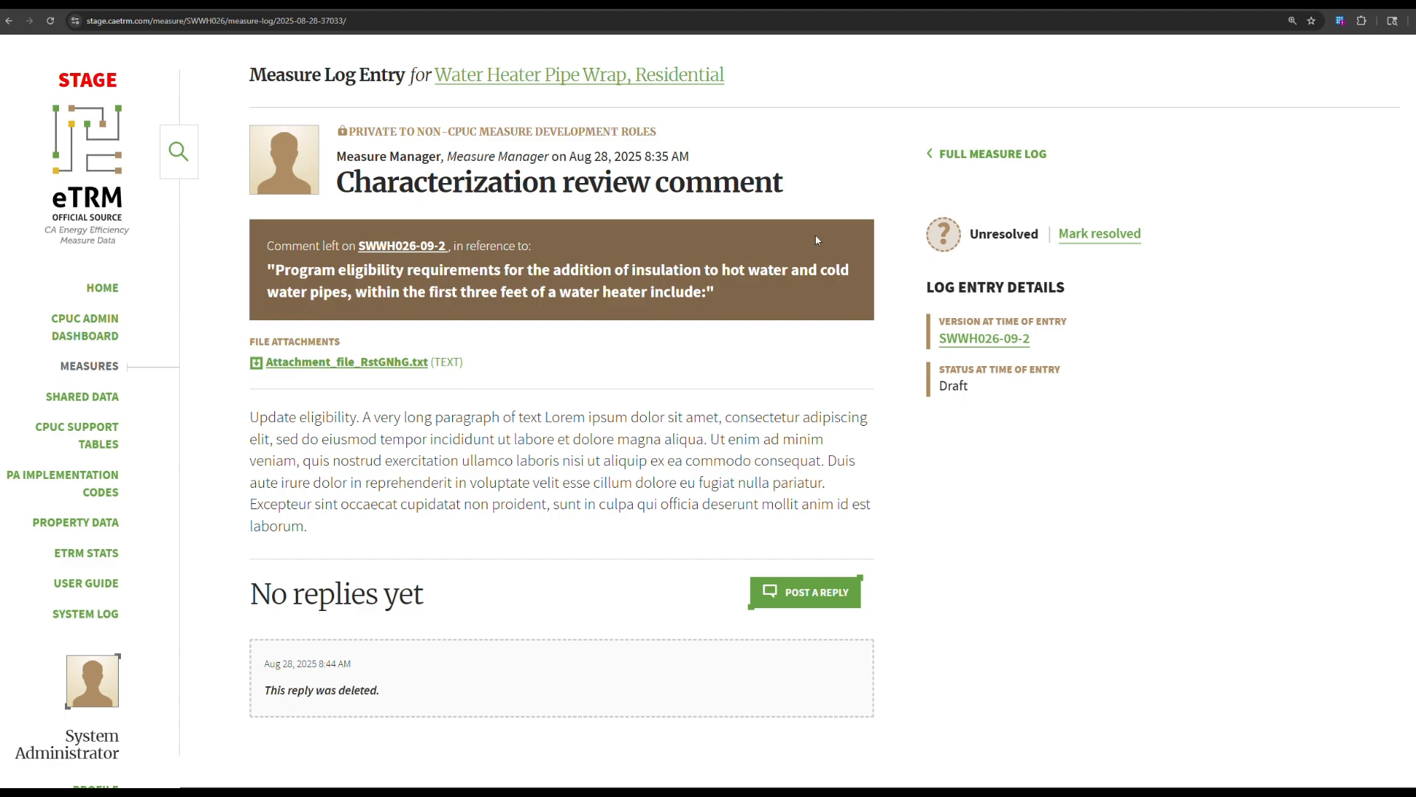
Go back to the measure log and drop the Release Cycle filter to list all 251 entries.
{"action": "left_click", "coordinate": [10, 21]}
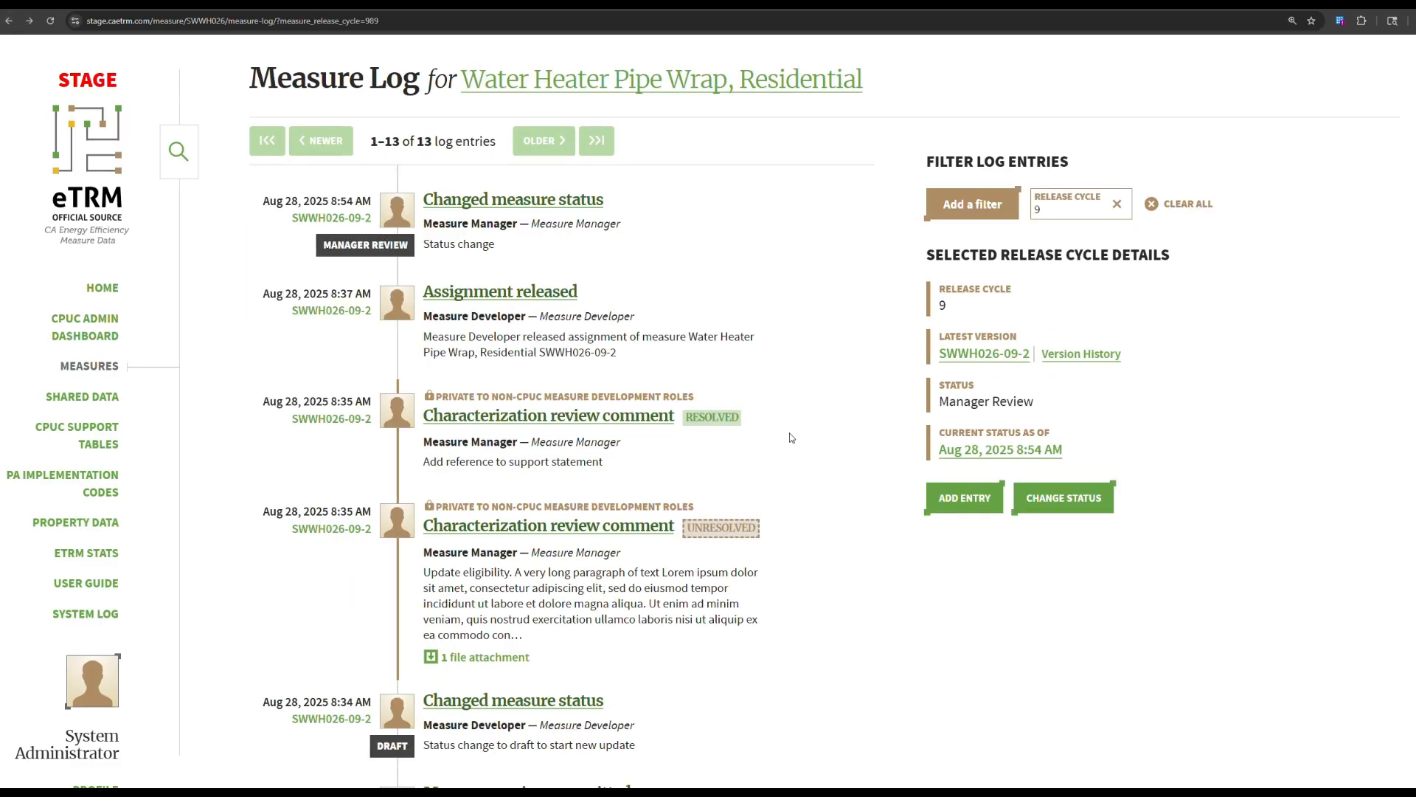
{"action": "left_click", "coordinate": [1116, 205]}
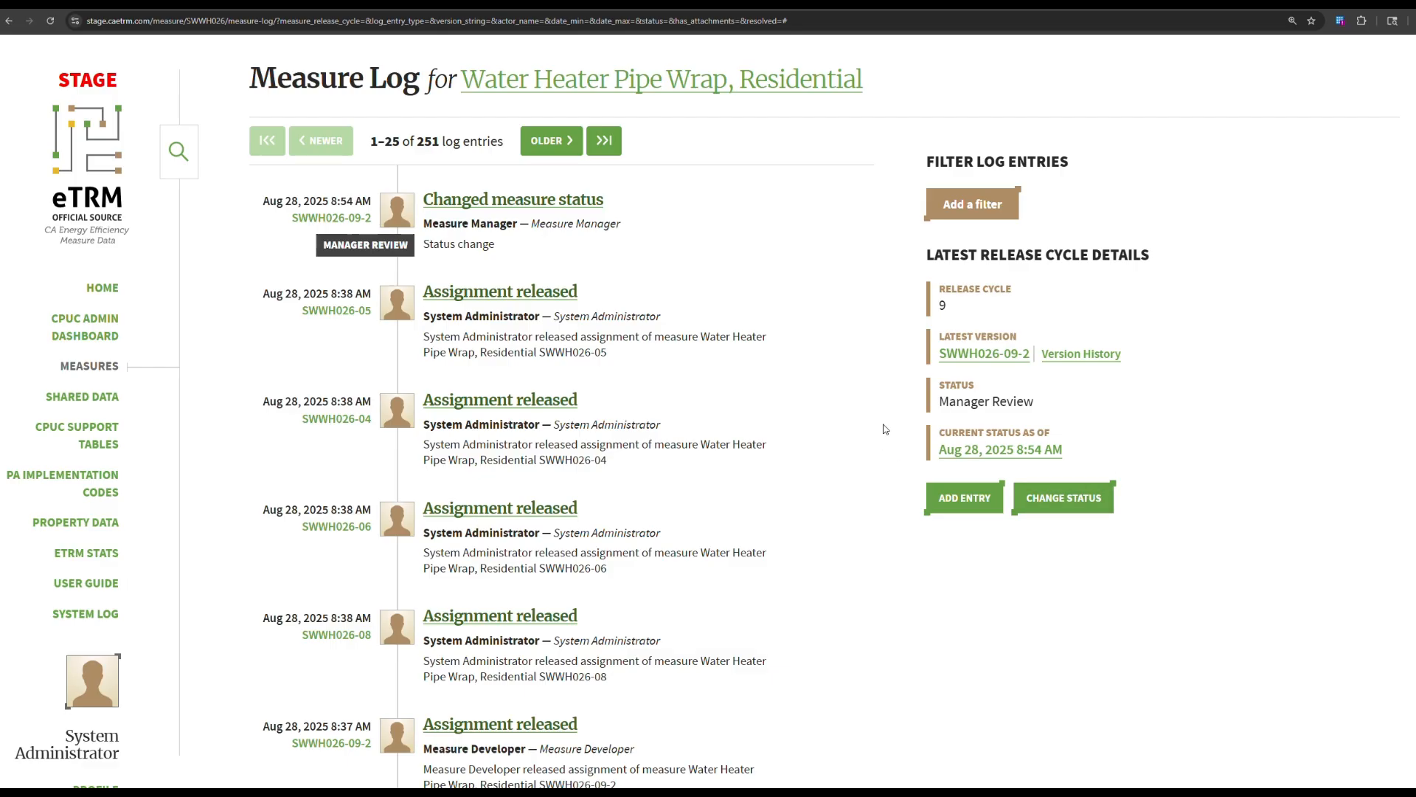
Add a Release Cycle filter of 8, leaving its 4 CPUC Approved entries.
{"action": "left_click", "coordinate": [985, 220]}
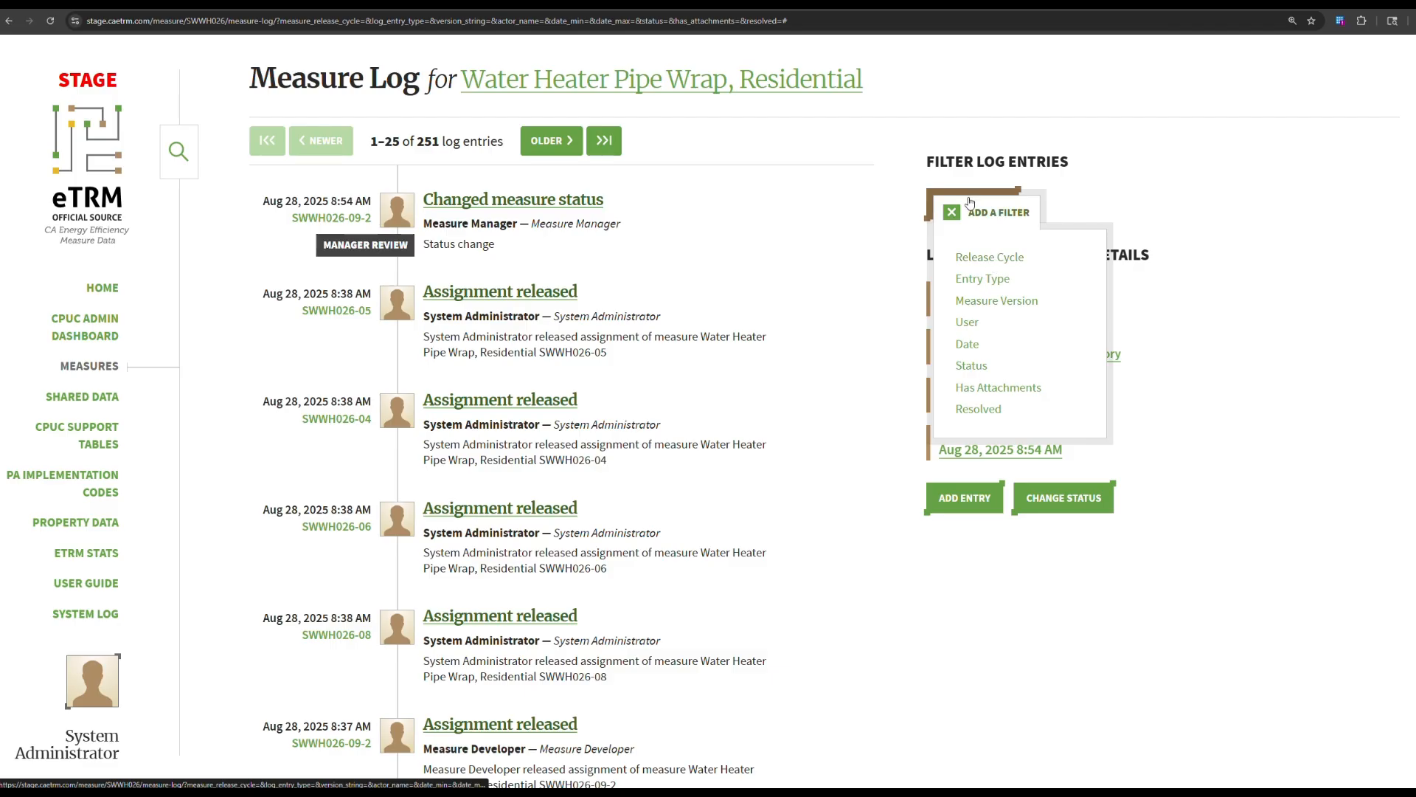
{"action": "left_click", "coordinate": [1015, 258]}
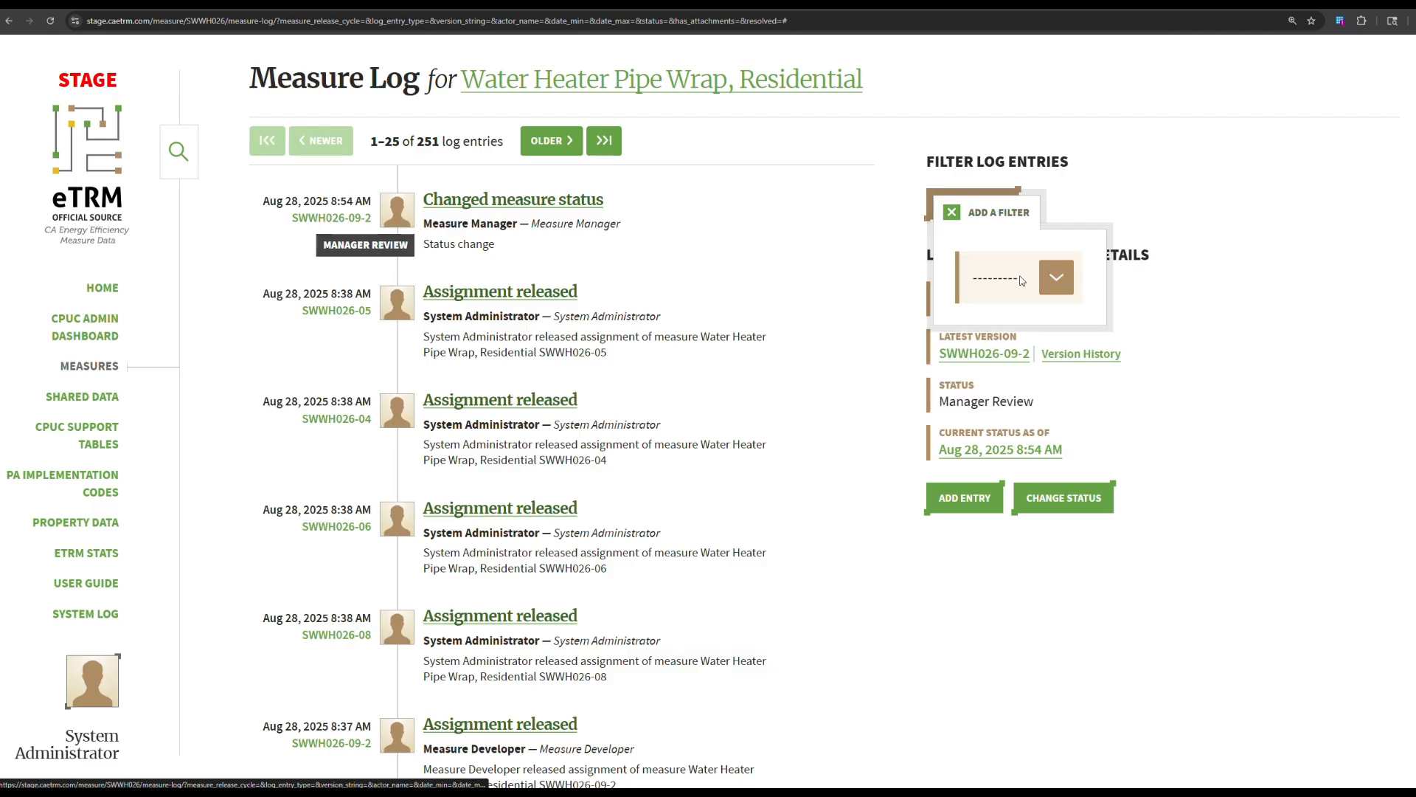
{"action": "left_click", "coordinate": [1021, 281]}
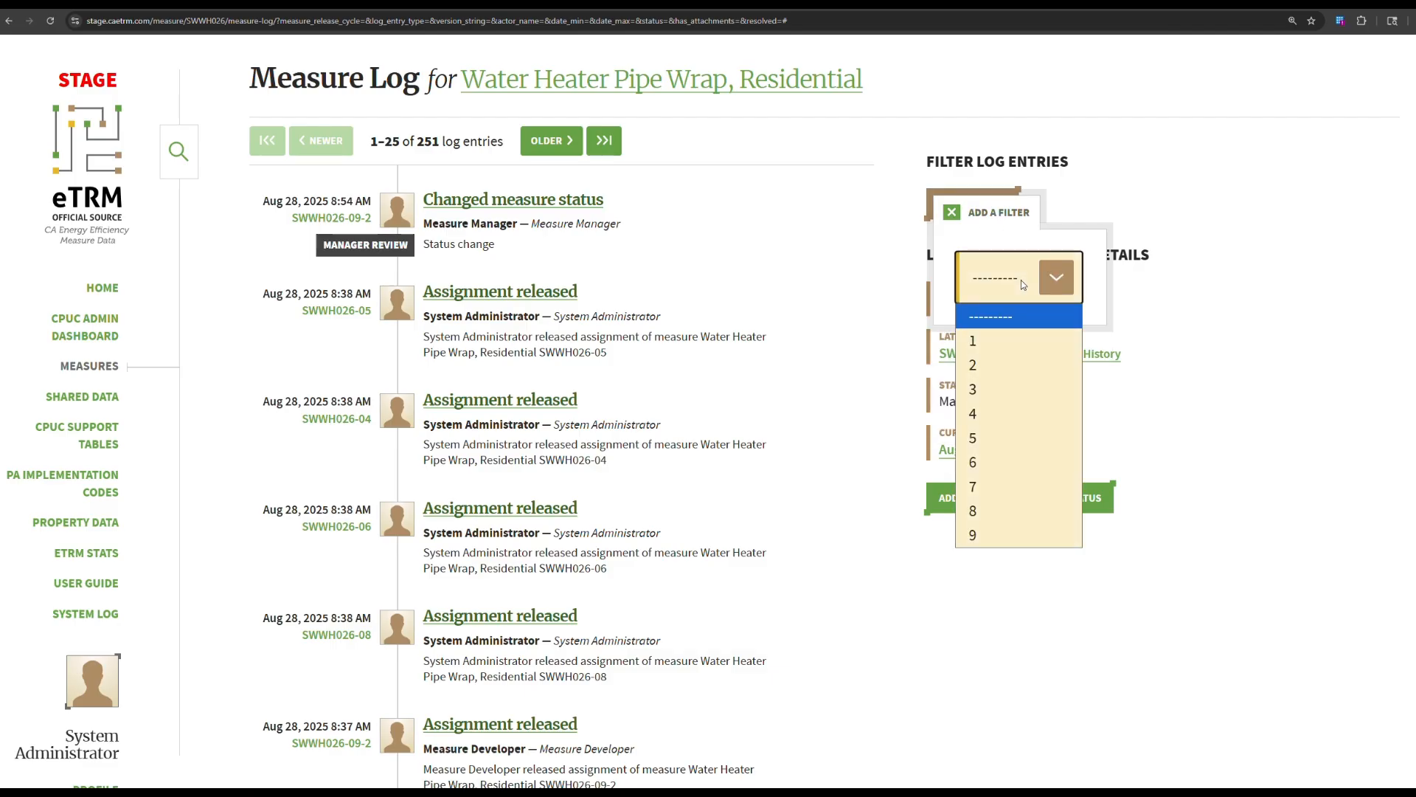
{"action": "left_click", "coordinate": [1012, 510]}
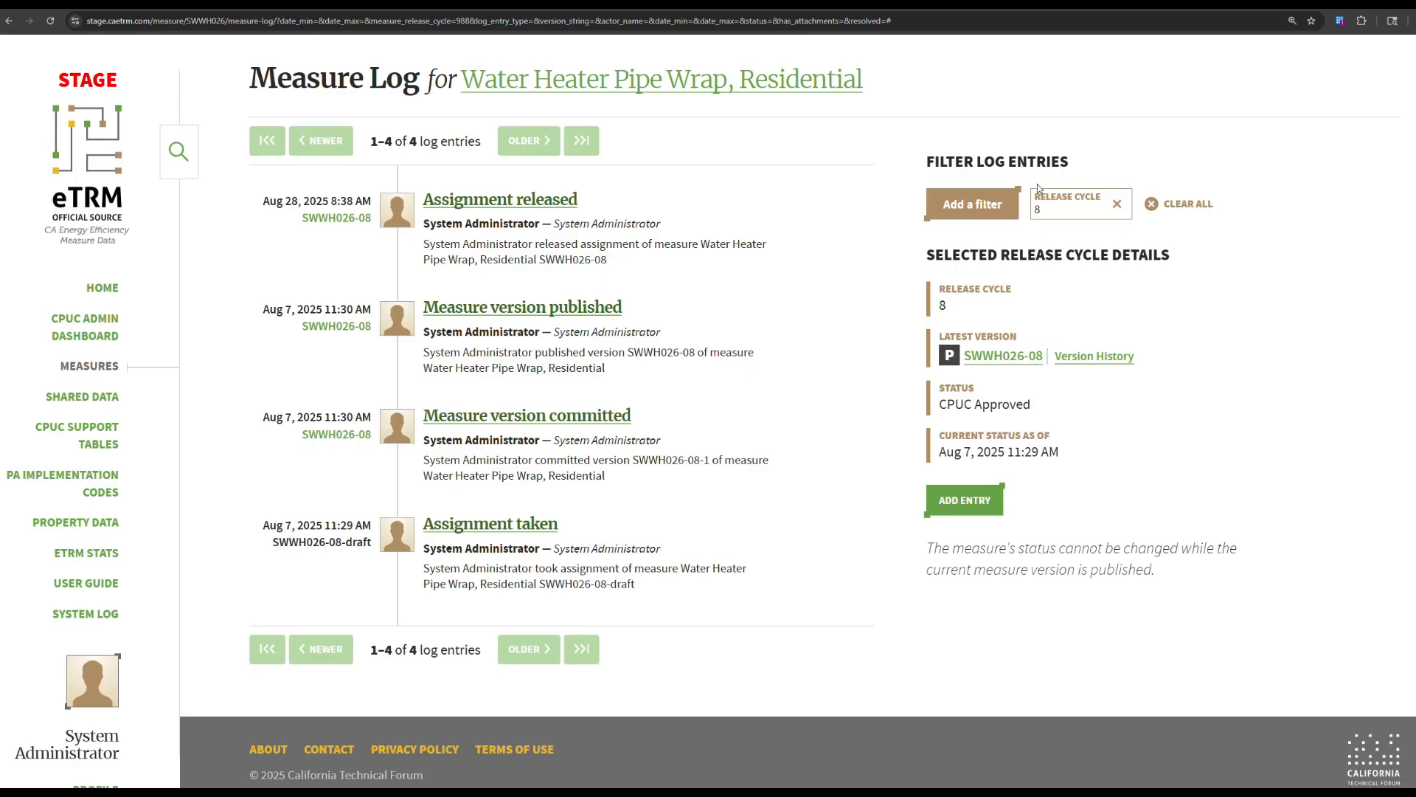
{"action": "left_click", "coordinate": [985, 214]}
Switch the Release Cycle filter from 8 to 9 and begin a new log entry.
{"action": "left_click", "coordinate": [1118, 204]}
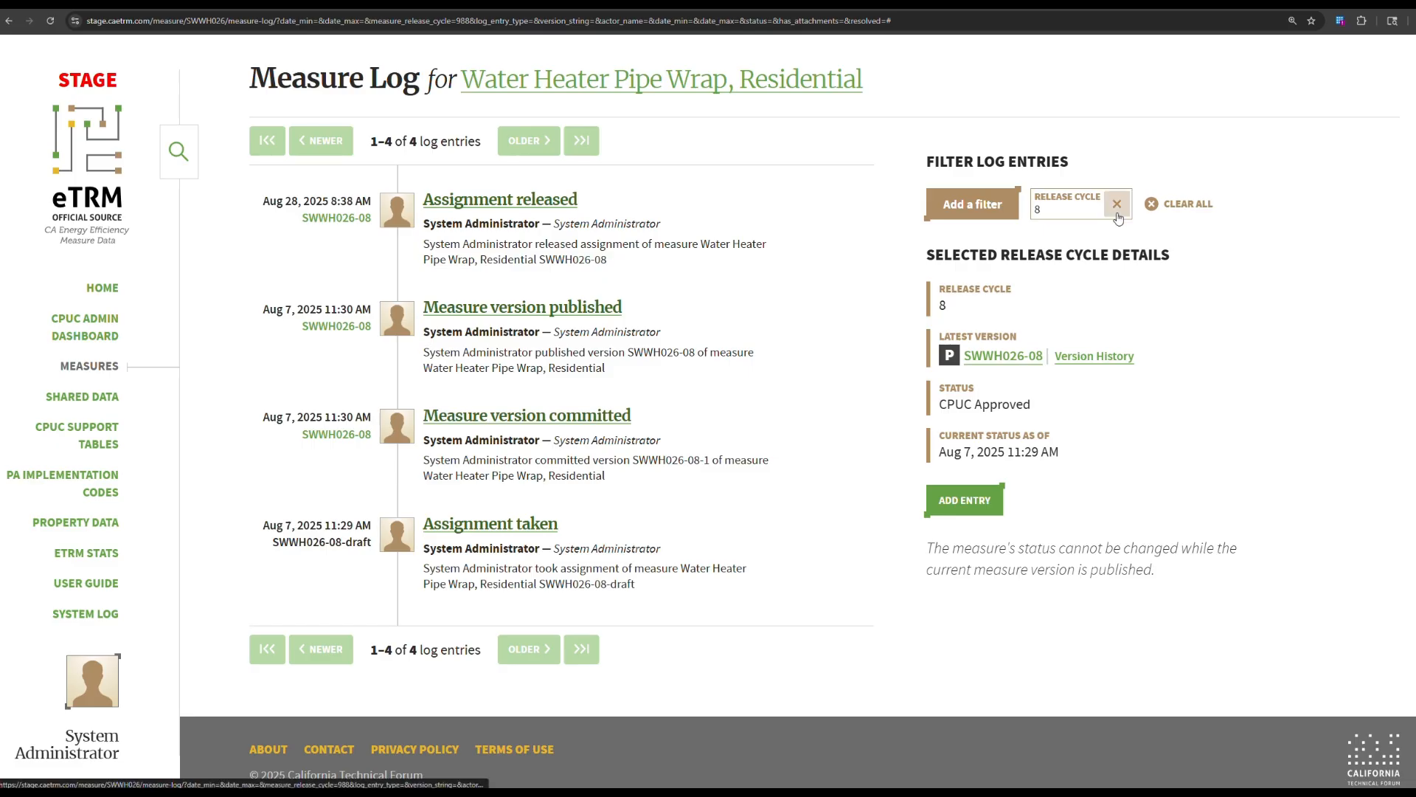
{"action": "left_click", "coordinate": [991, 209]}
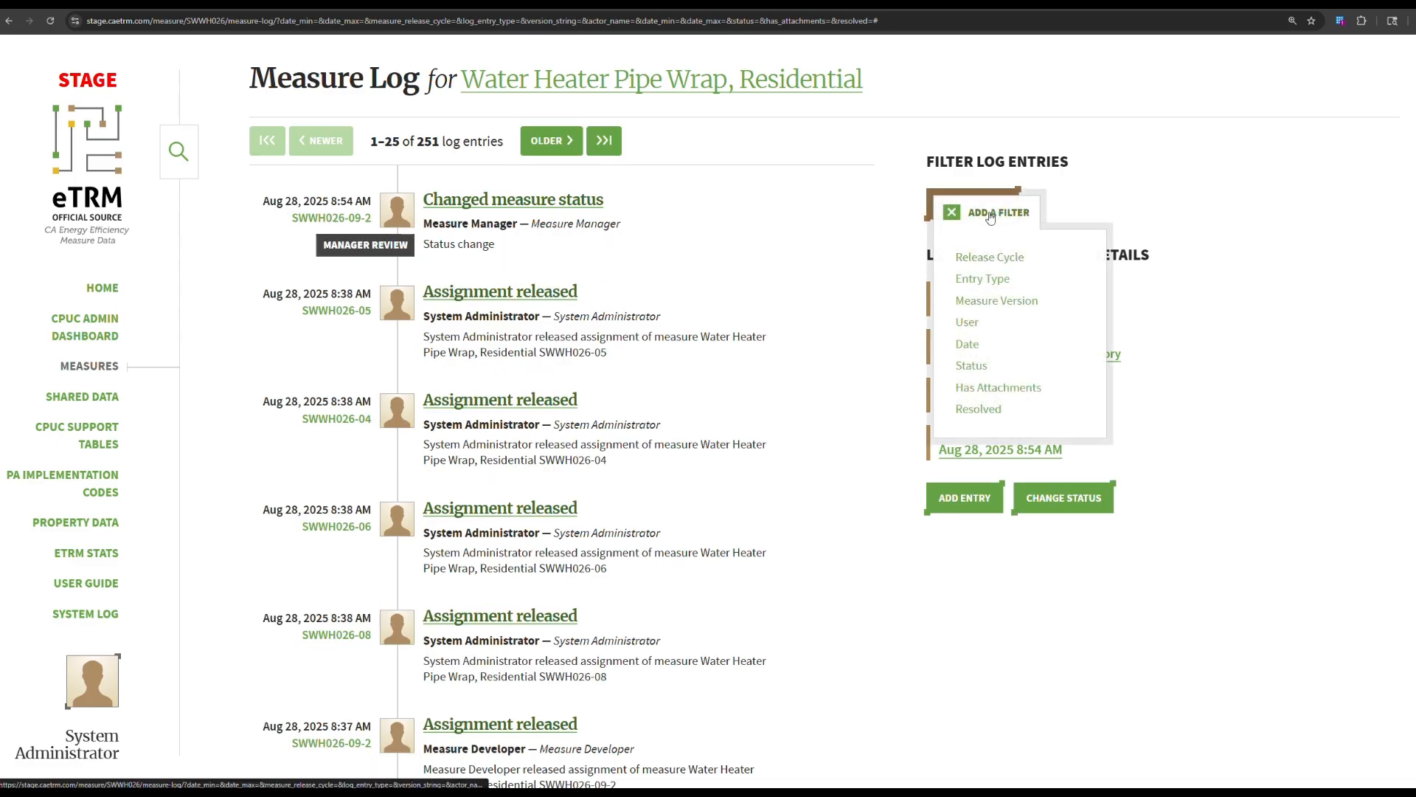
{"action": "left_click", "coordinate": [987, 257]}
{"action": "left_click", "coordinate": [1007, 281]}
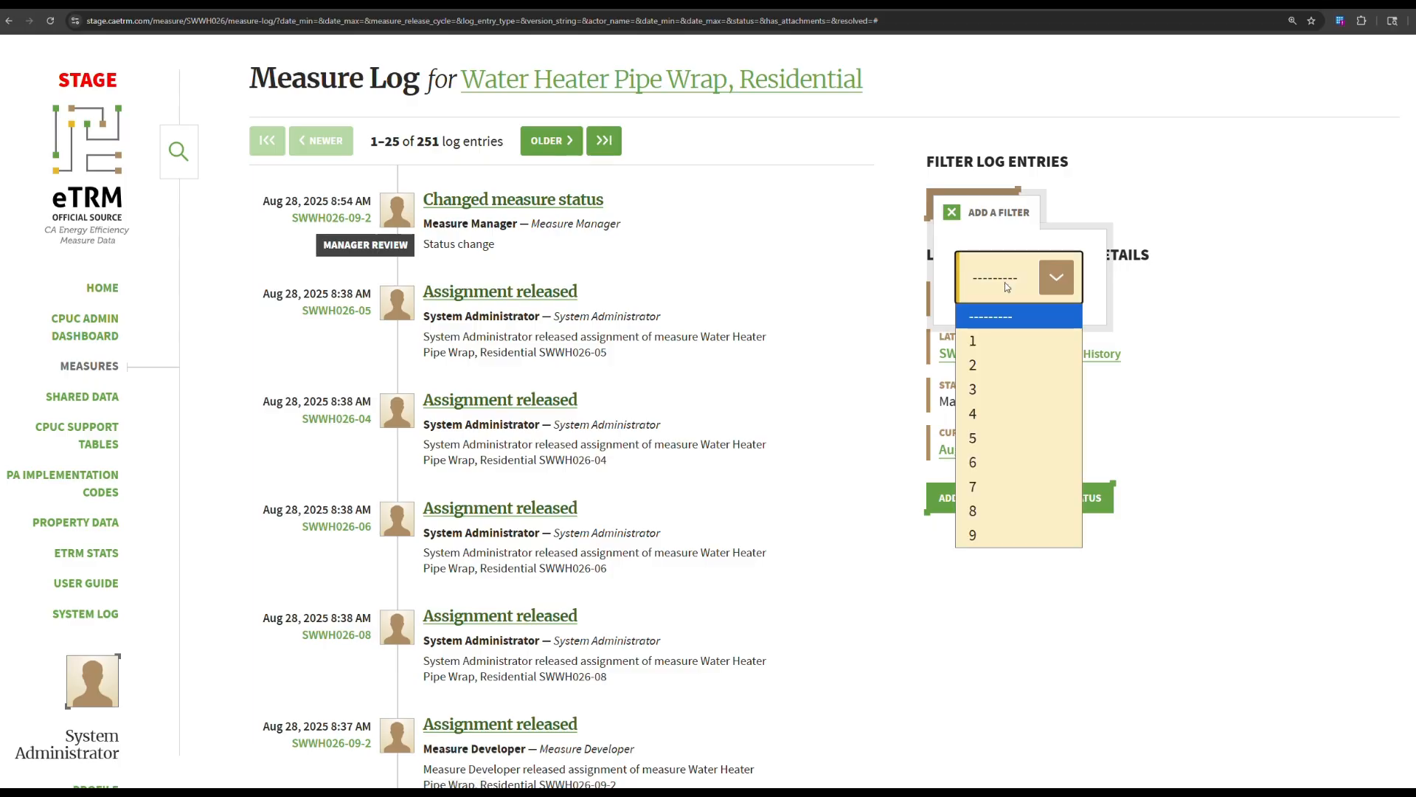
{"action": "left_click", "coordinate": [1000, 537]}
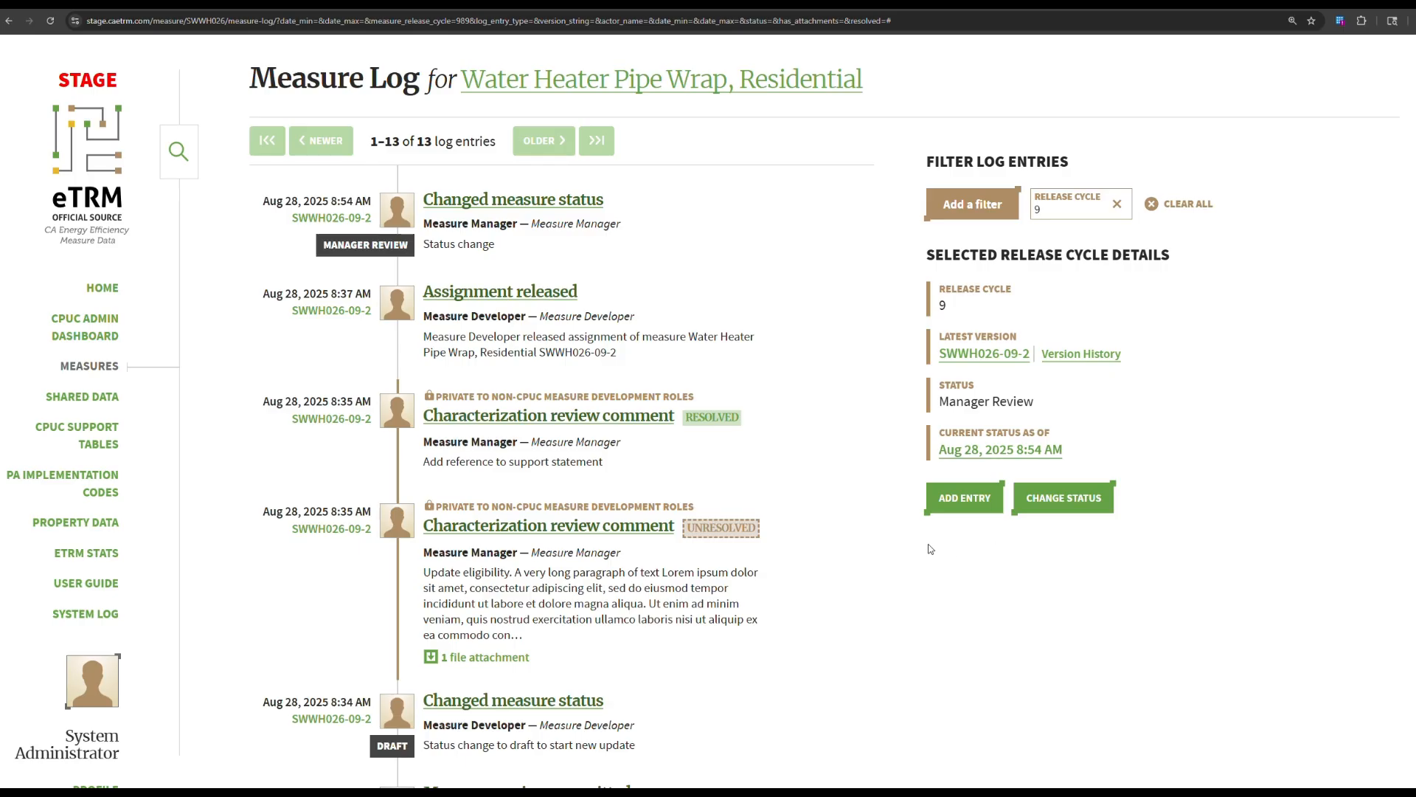
{"action": "left_click", "coordinate": [952, 507]}
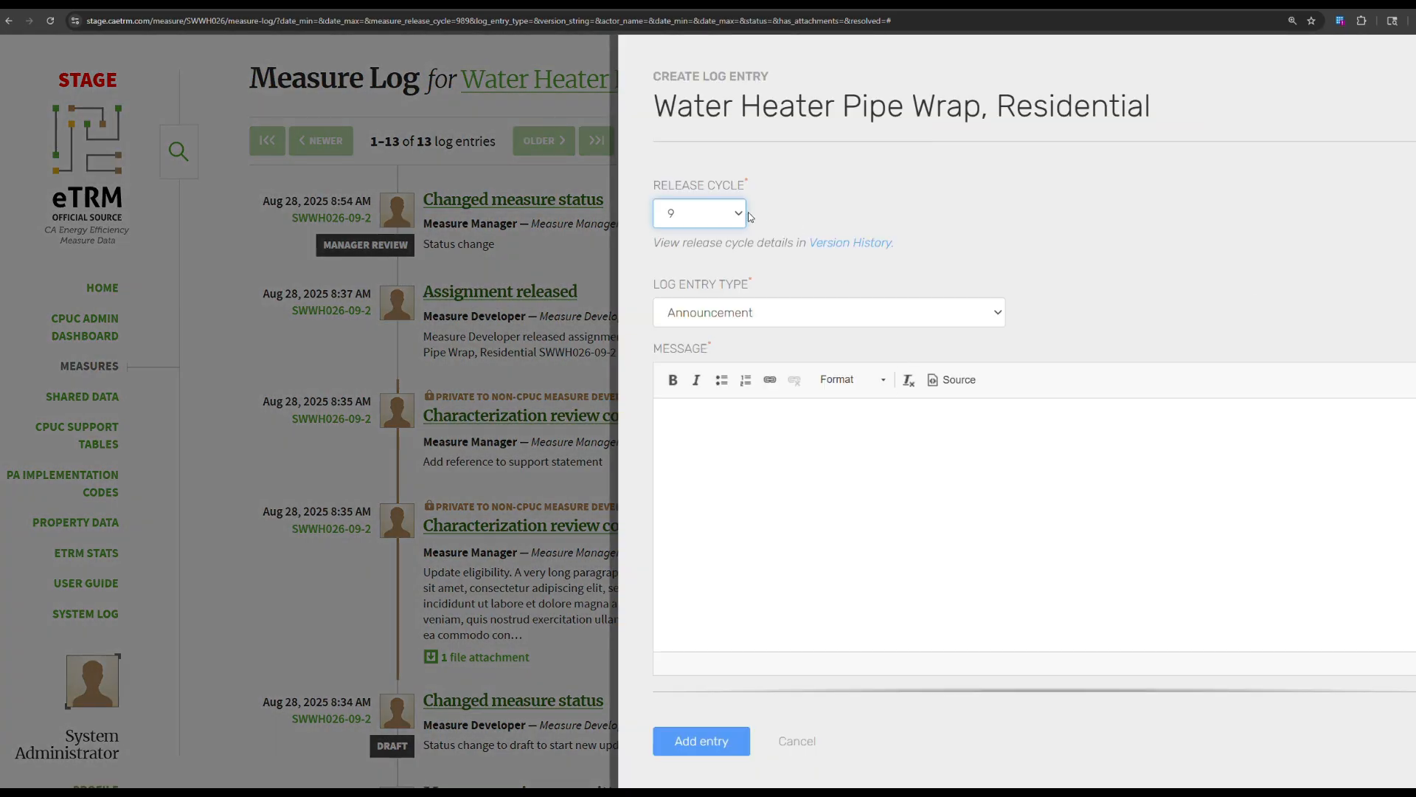
Keep release cycle 9 for the new entry and set its Log Entry Type to General.
{"action": "left_click", "coordinate": [714, 219]}
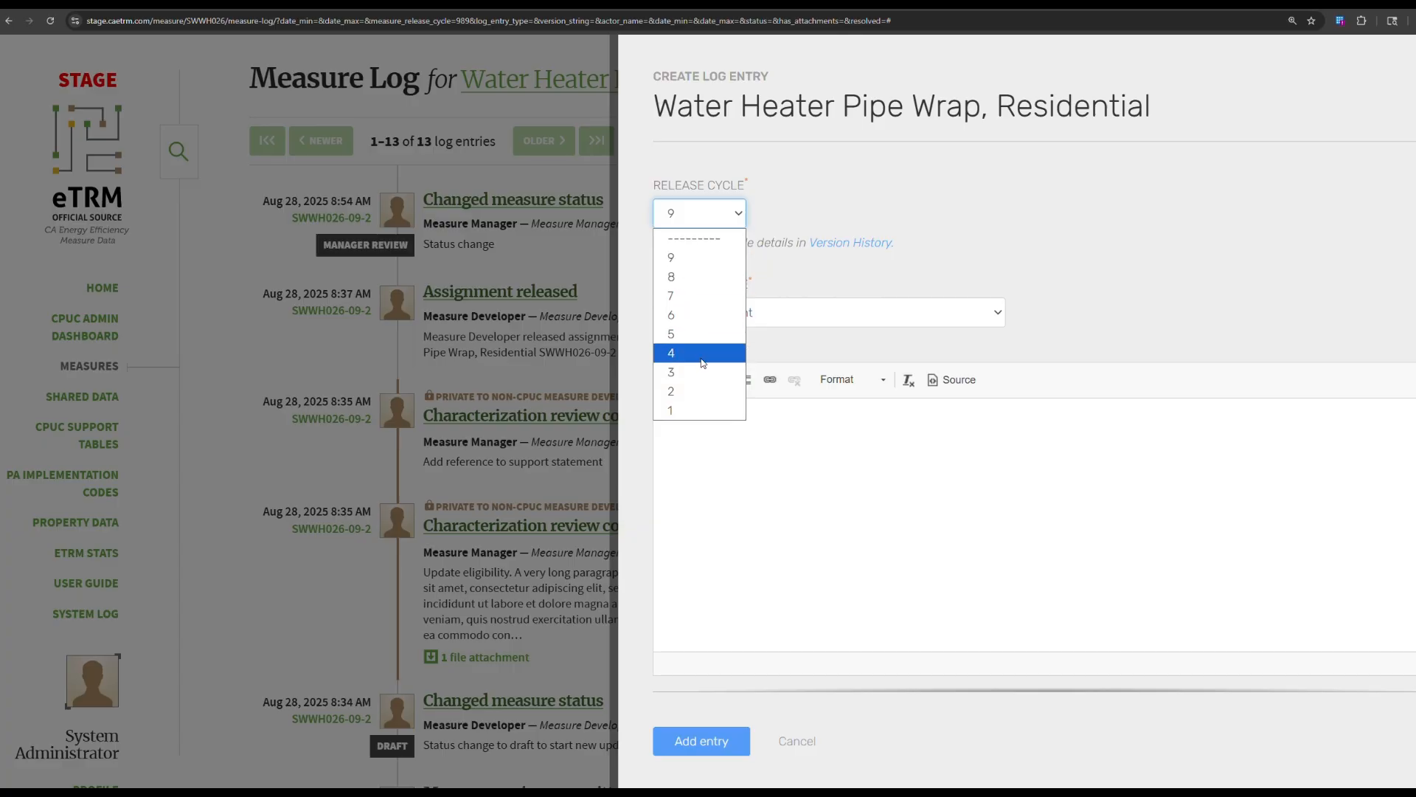
{"action": "left_click", "coordinate": [846, 273]}
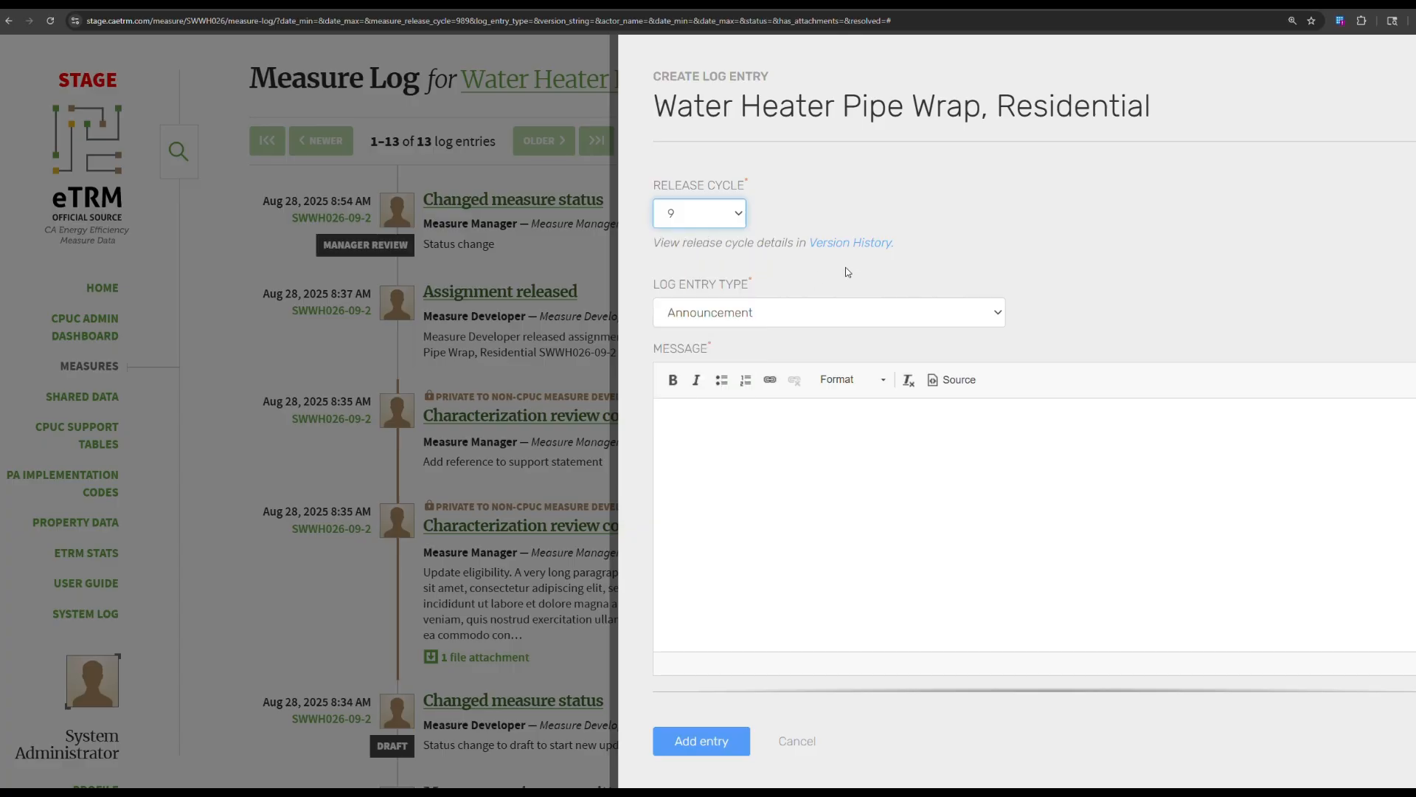
{"action": "left_click", "coordinate": [760, 318]}
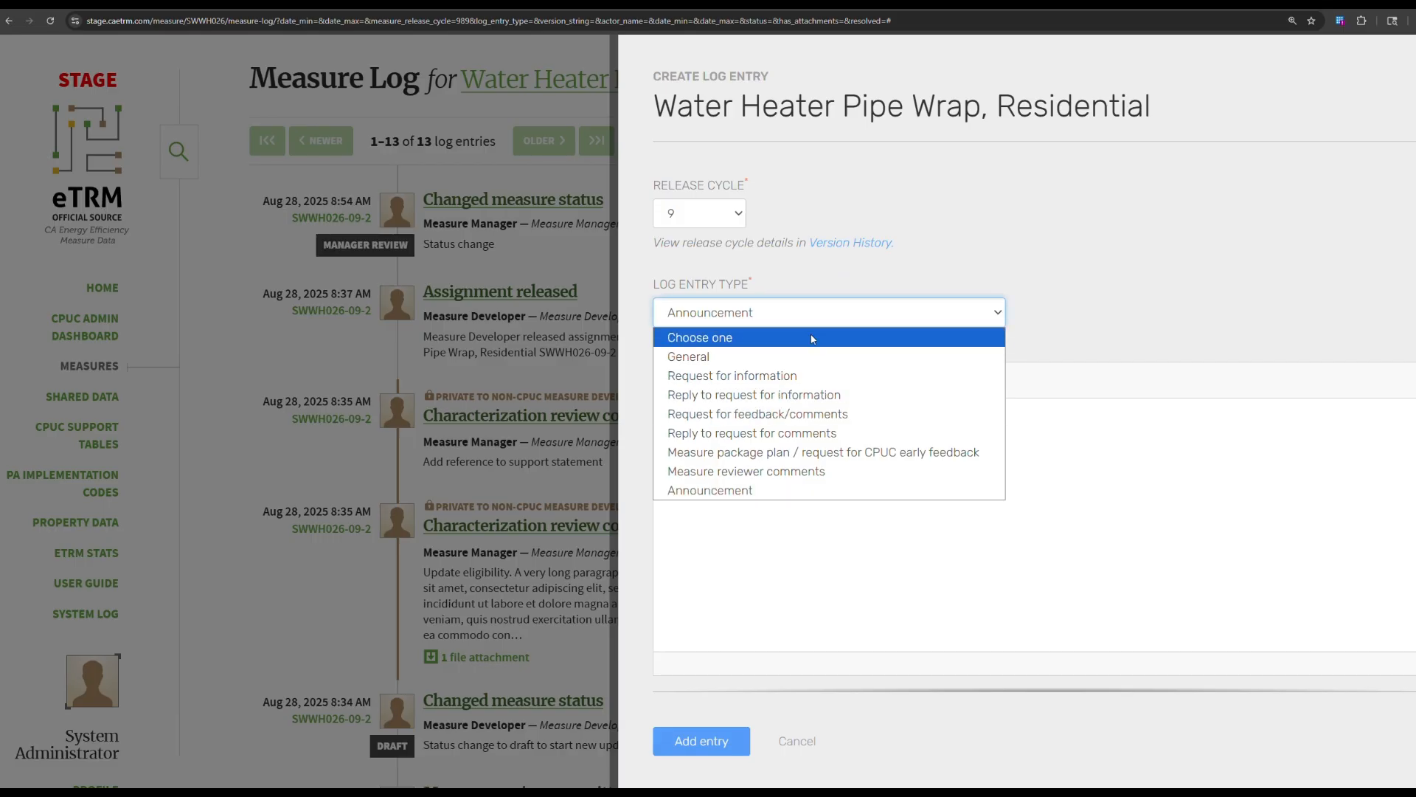
{"action": "left_click", "coordinate": [714, 358]}
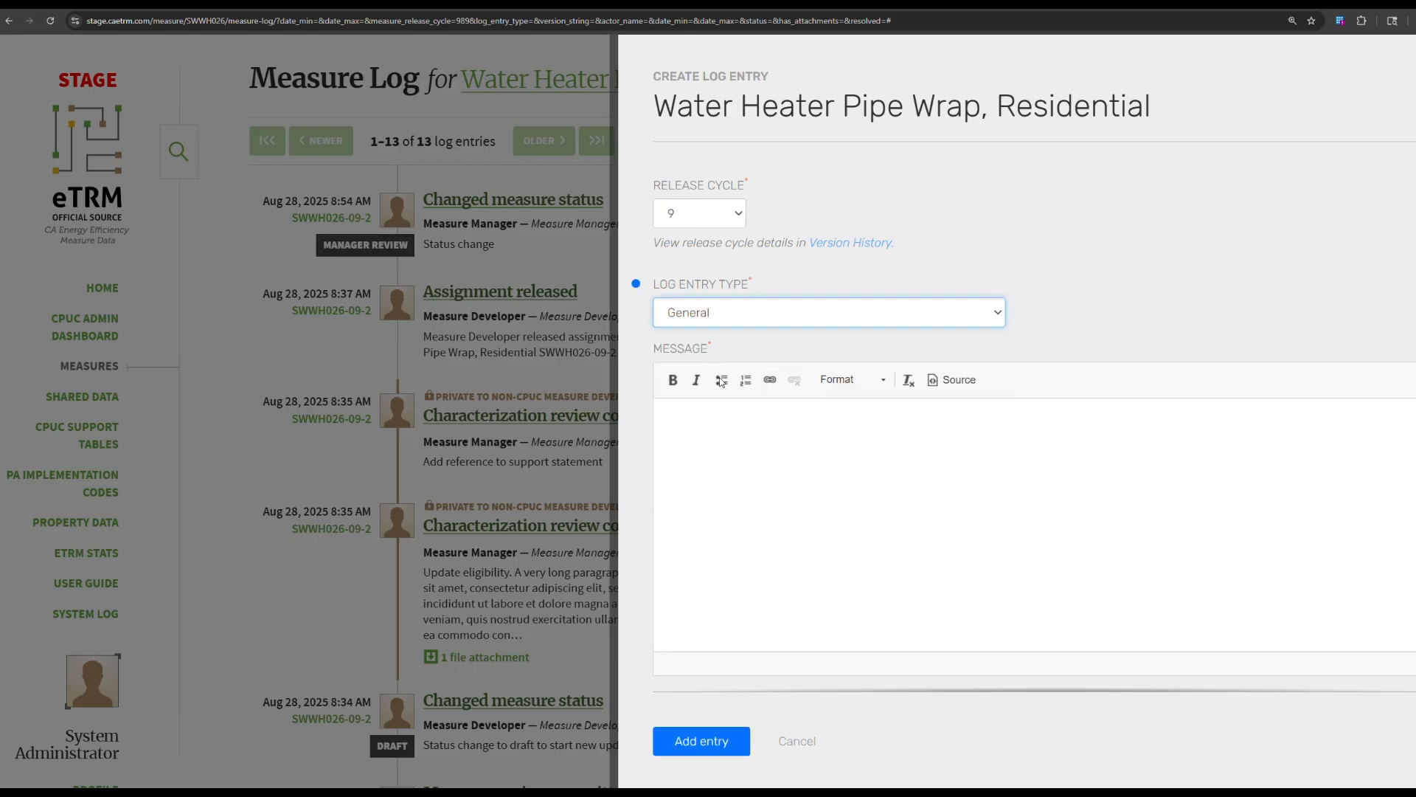
Enter the message 'general message', leaving Time Spent empty and checking the Visibility options.
{"action": "type", "text": "g"}
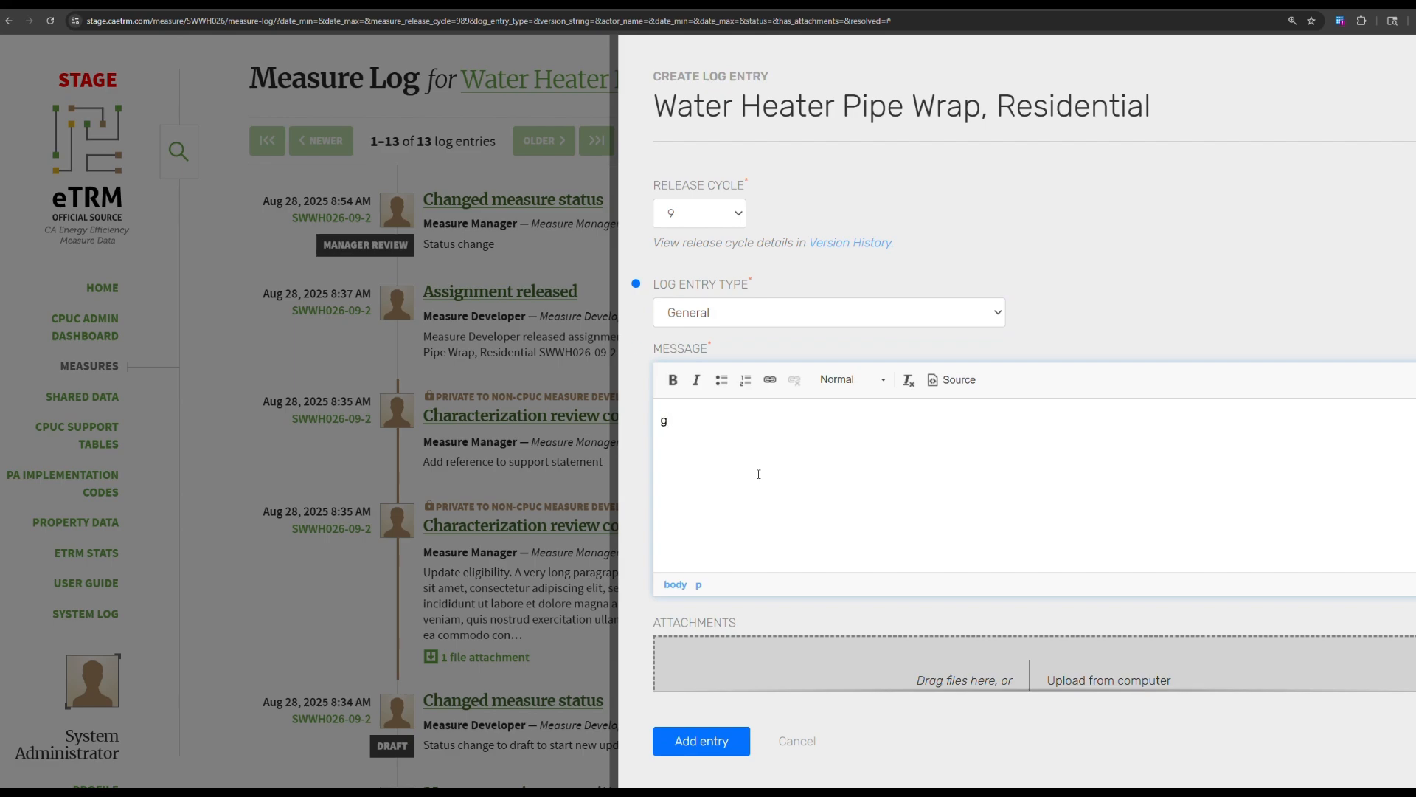
{"action": "type", "text": "eneral message"}
{"action": "scroll", "coordinate": [758, 473], "scroll_direction": "down", "scroll_amount": 2}
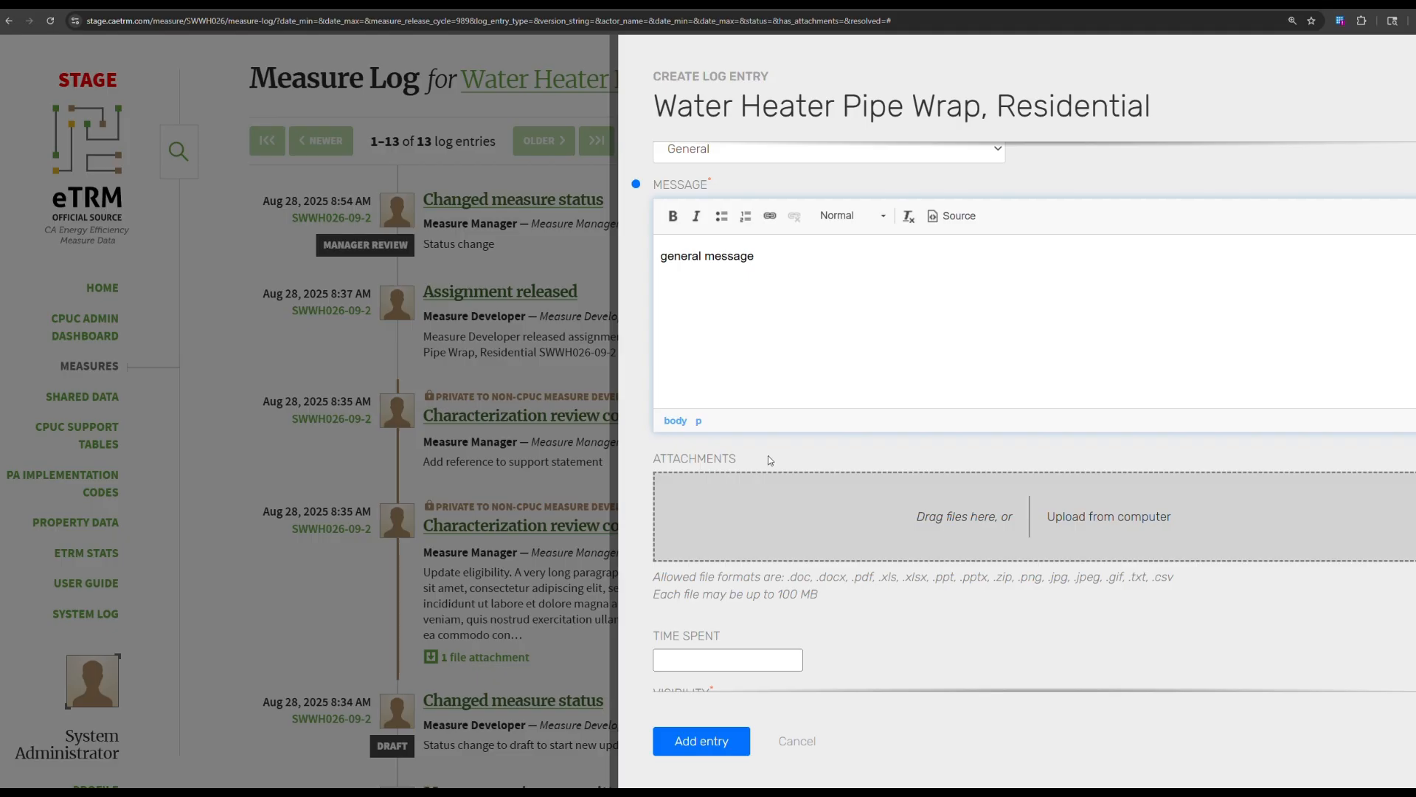
{"action": "scroll", "coordinate": [787, 488], "scroll_direction": "down", "scroll_amount": 1}
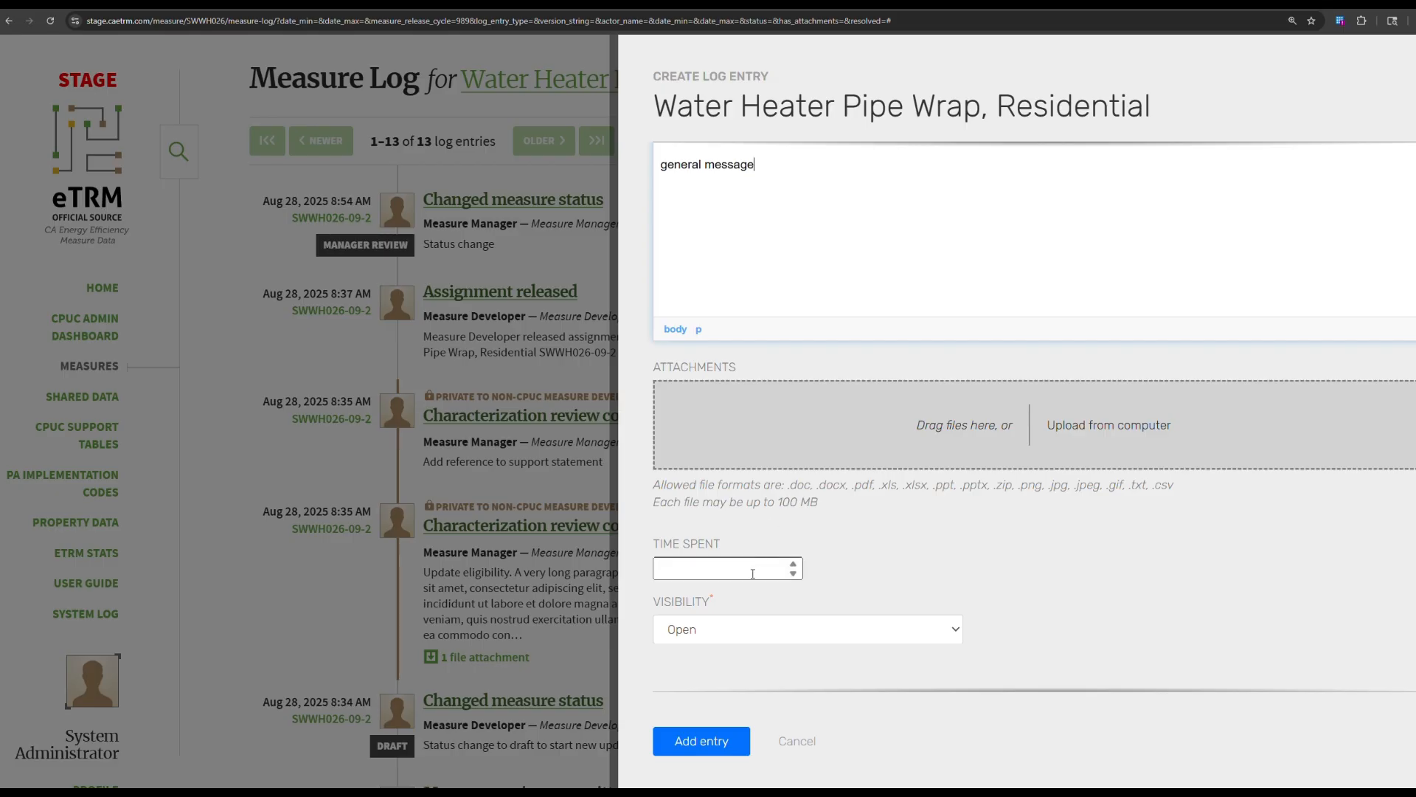
{"action": "left_click", "coordinate": [726, 572]}
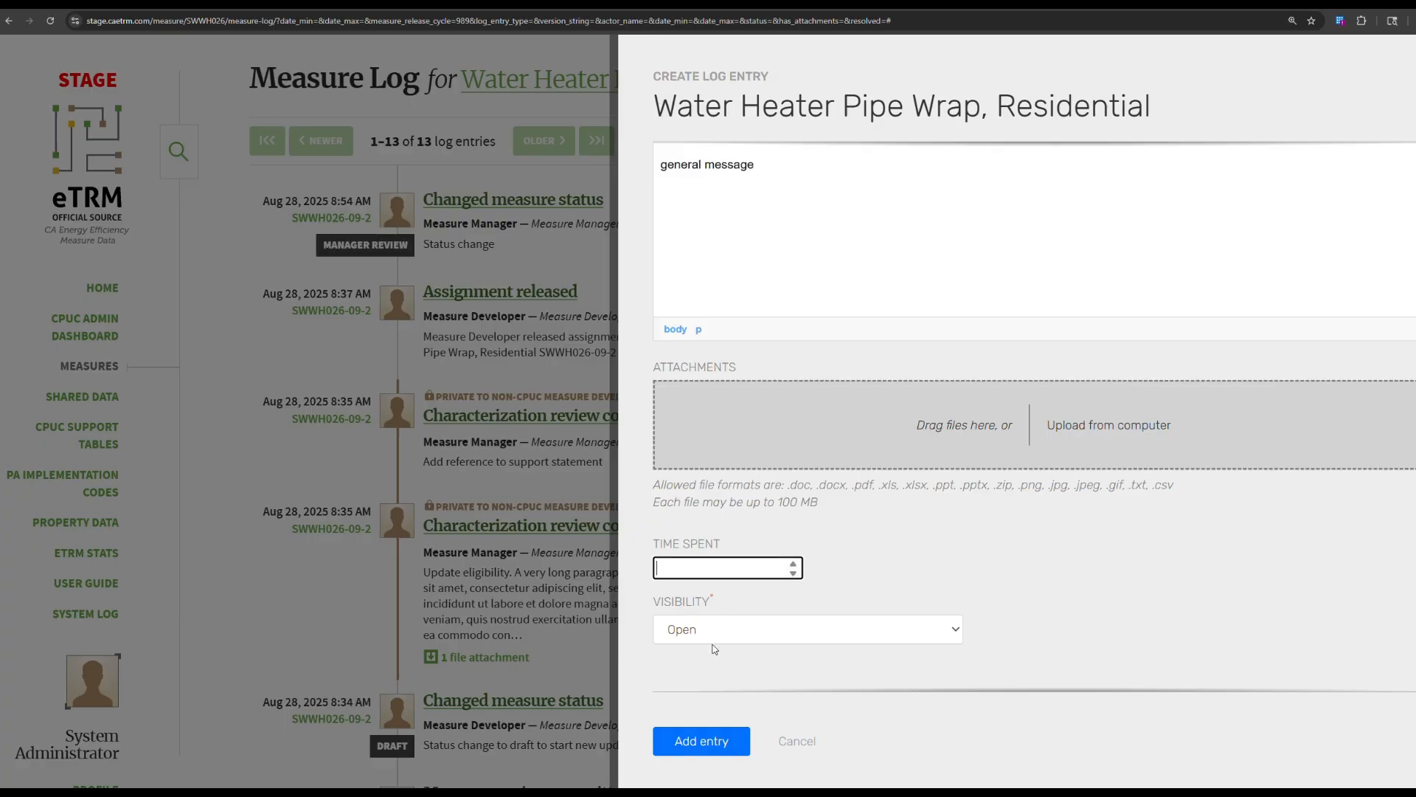
{"action": "left_click", "coordinate": [805, 629]}
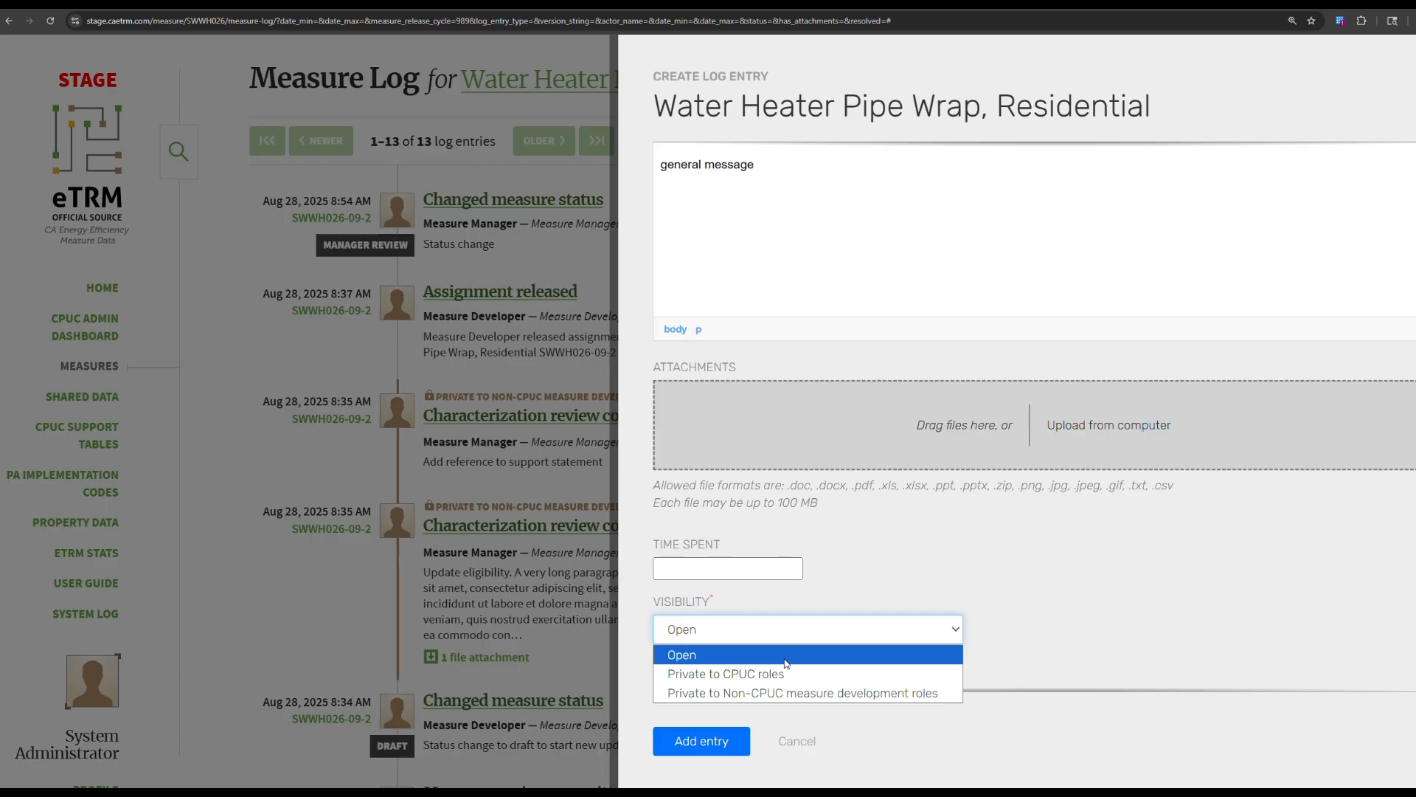
Keep visibility Open and submit the General entry, bringing the cycle 9 log to 14 entries.
{"action": "left_click", "coordinate": [681, 655]}
{"action": "left_click", "coordinate": [711, 744]}
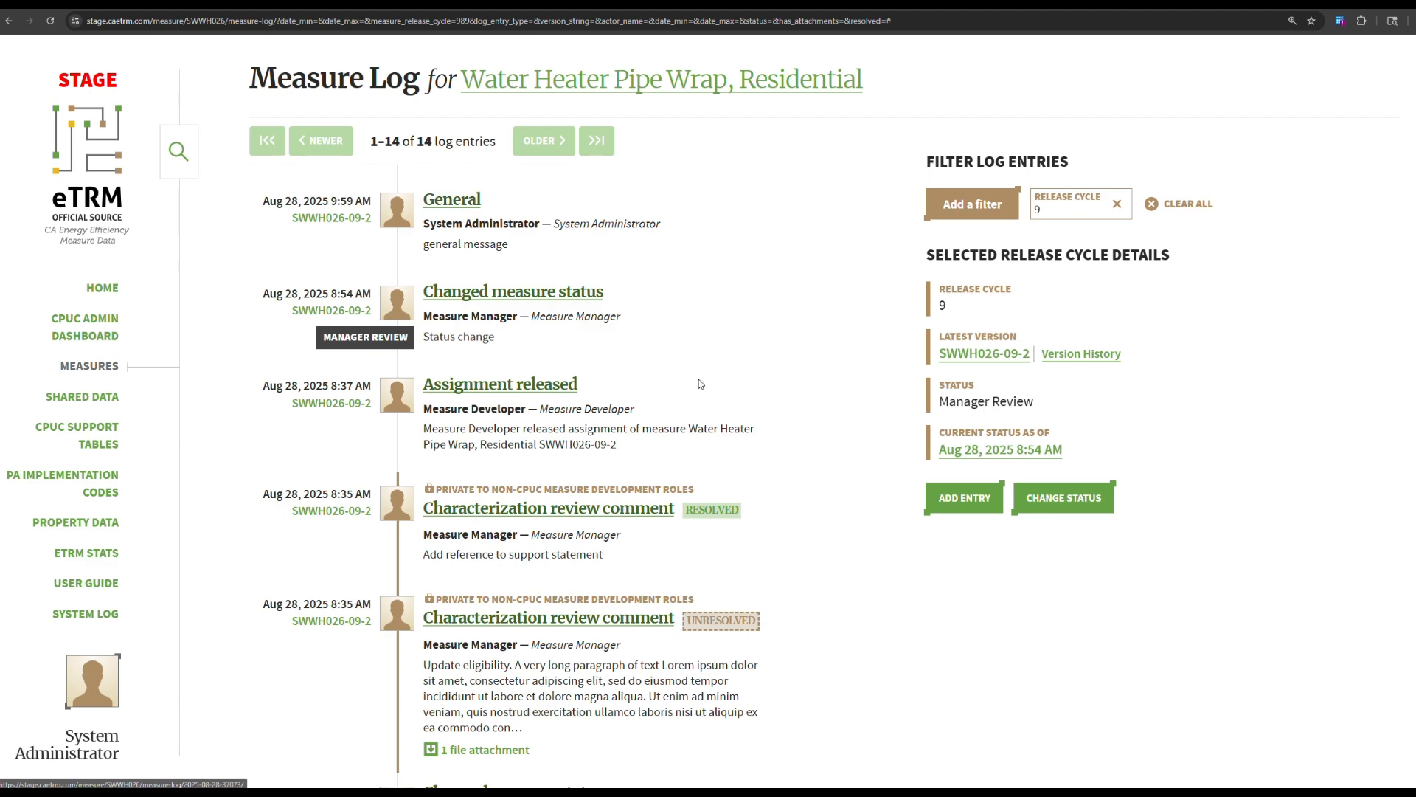
Append '- editted message' to the General entry's message and save the edit.
{"action": "left_click", "coordinate": [458, 202]}
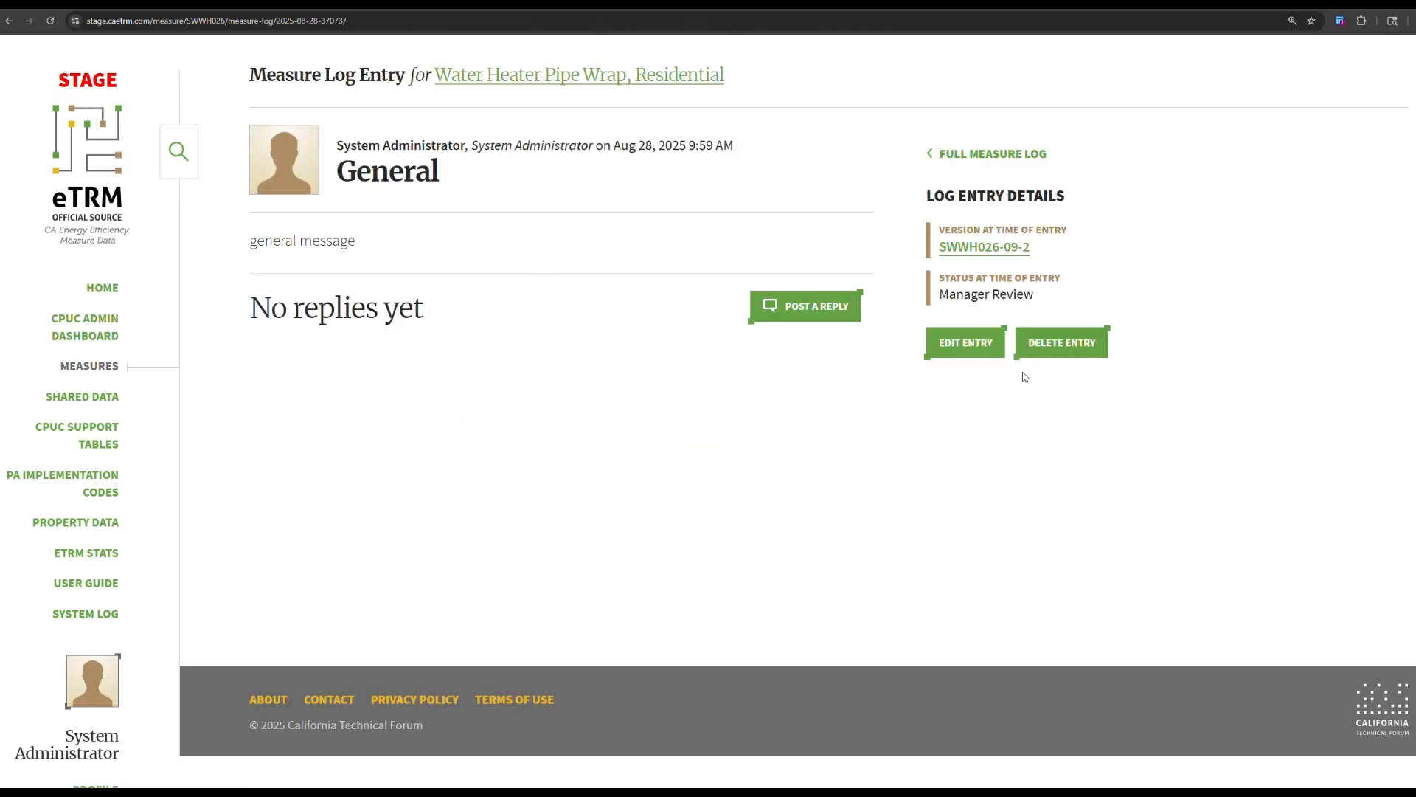
{"action": "left_click", "coordinate": [968, 349]}
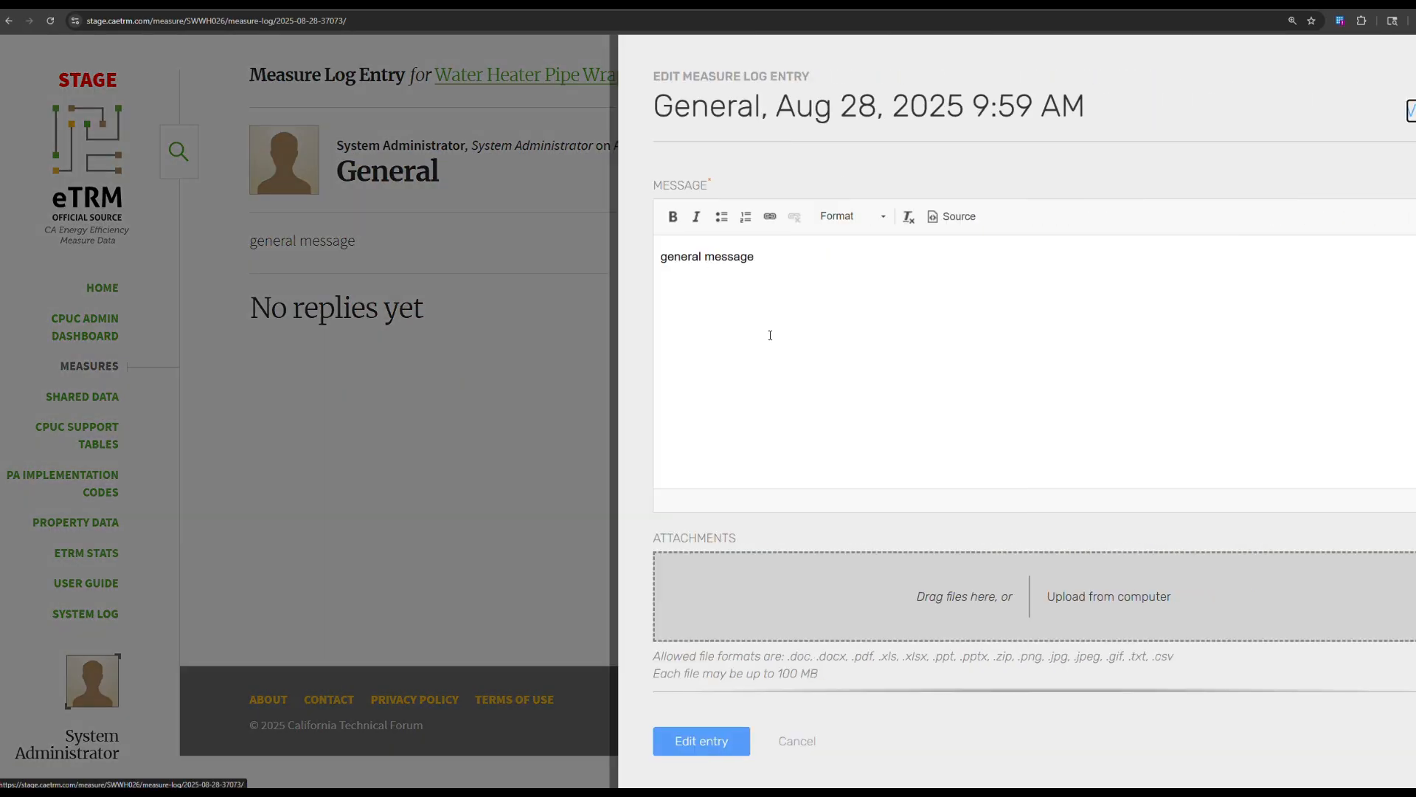
{"action": "scroll", "coordinate": [767, 336], "scroll_direction": "down", "scroll_amount": 2}
{"action": "left_click", "coordinate": [858, 261]}
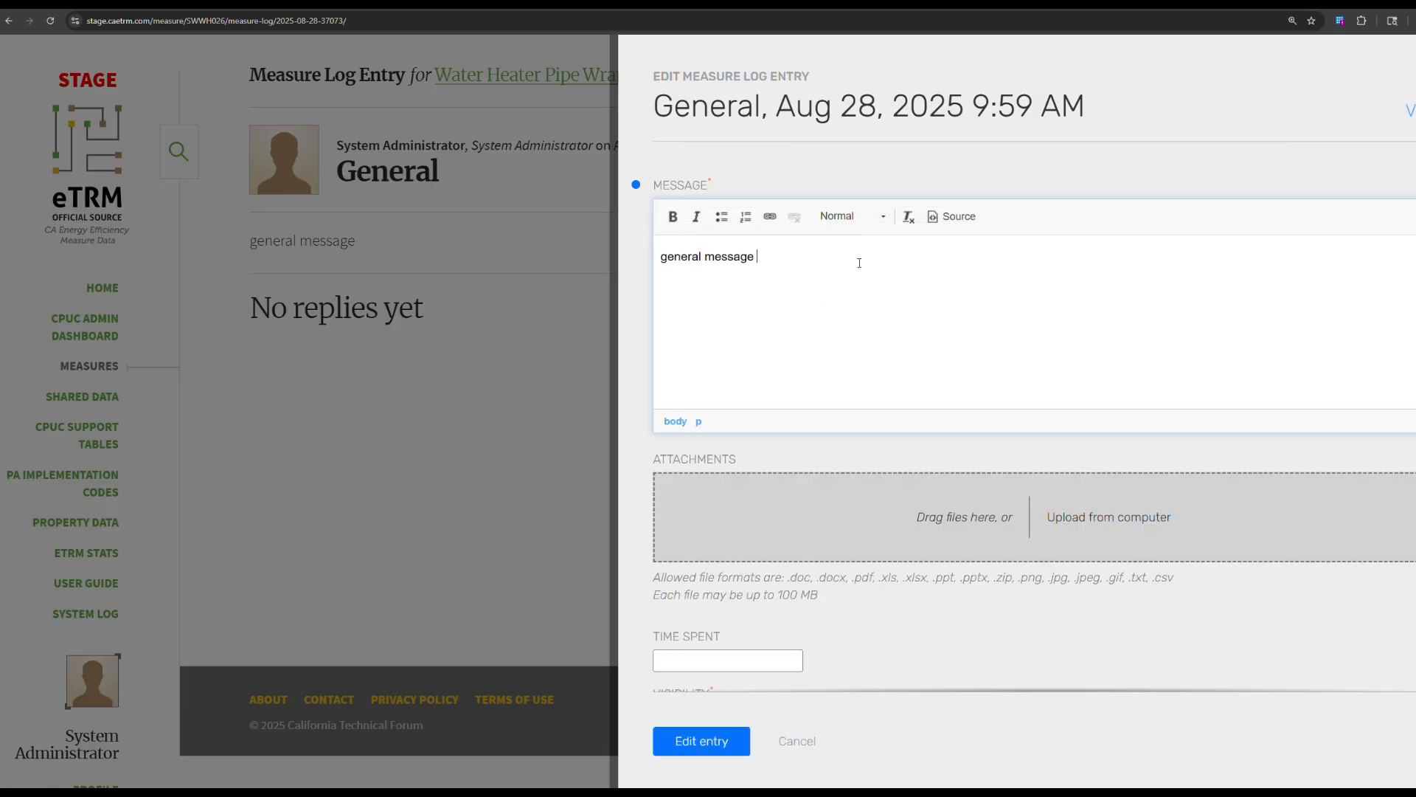
{"action": "type", "text": "- editted message"}
{"action": "scroll", "coordinate": [859, 262], "scroll_direction": "down", "scroll_amount": 1}
{"action": "left_click", "coordinate": [697, 748]}
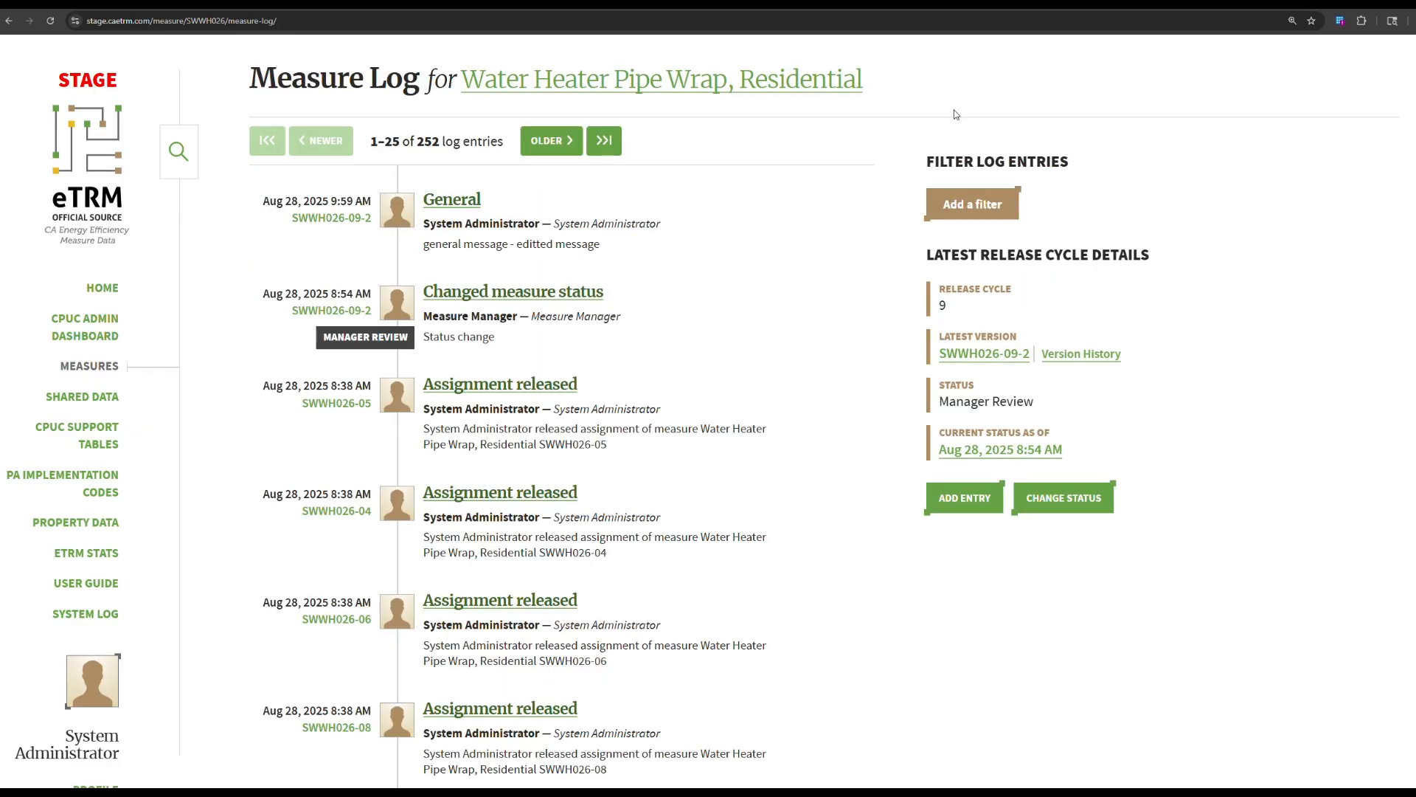
Post the reply 'reply message' on the General log entry.
{"action": "left_click", "coordinate": [458, 206]}
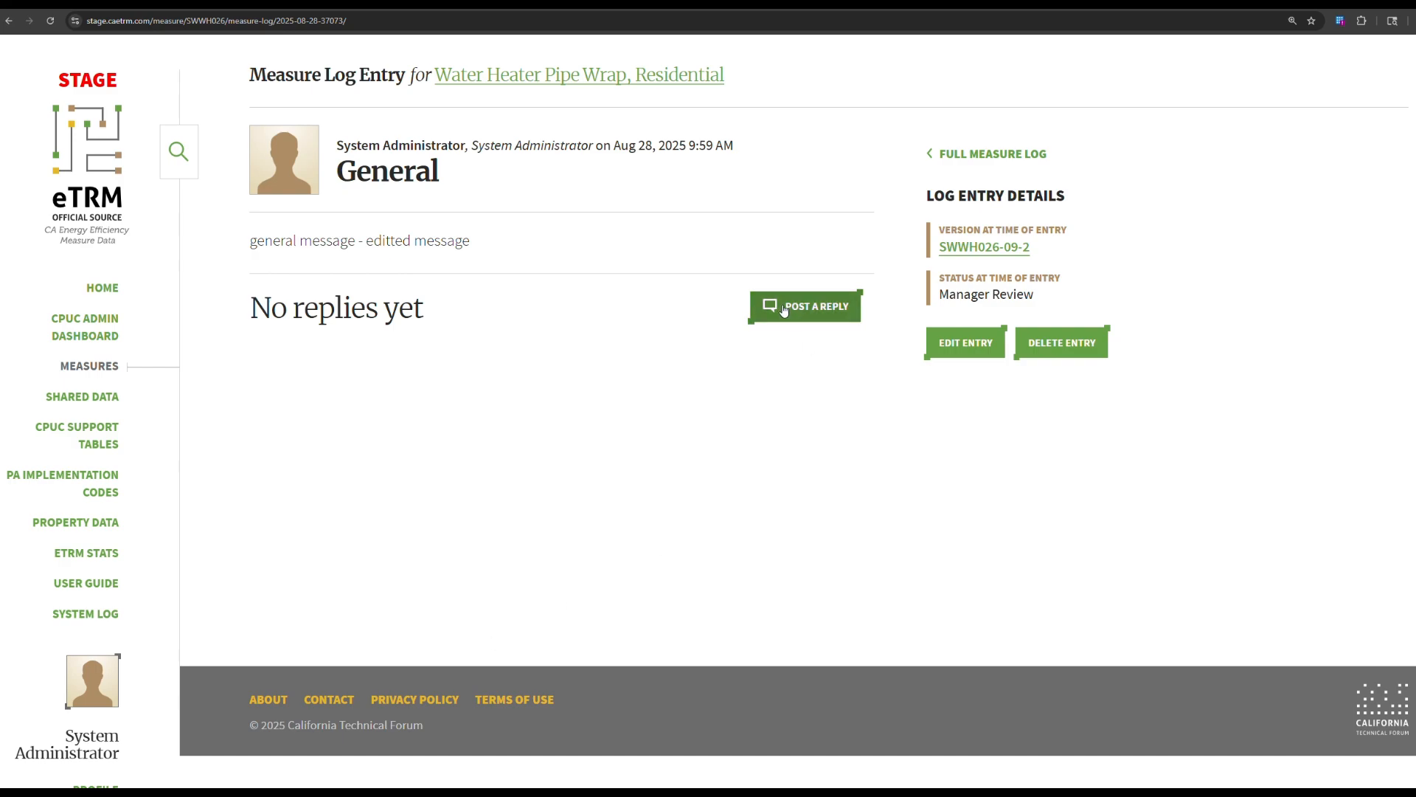
{"action": "left_click", "coordinate": [824, 306]}
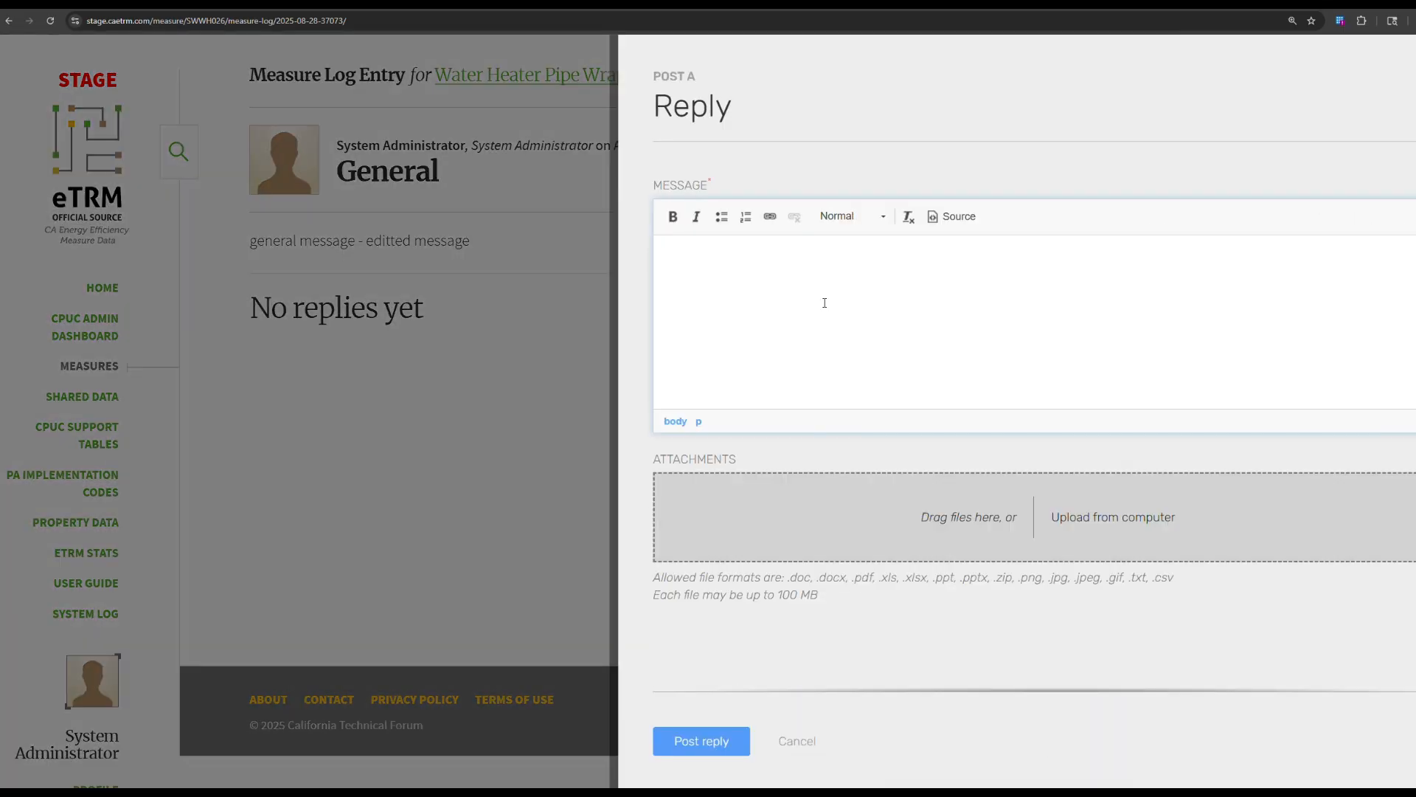
{"action": "type", "text": "reply mes"}
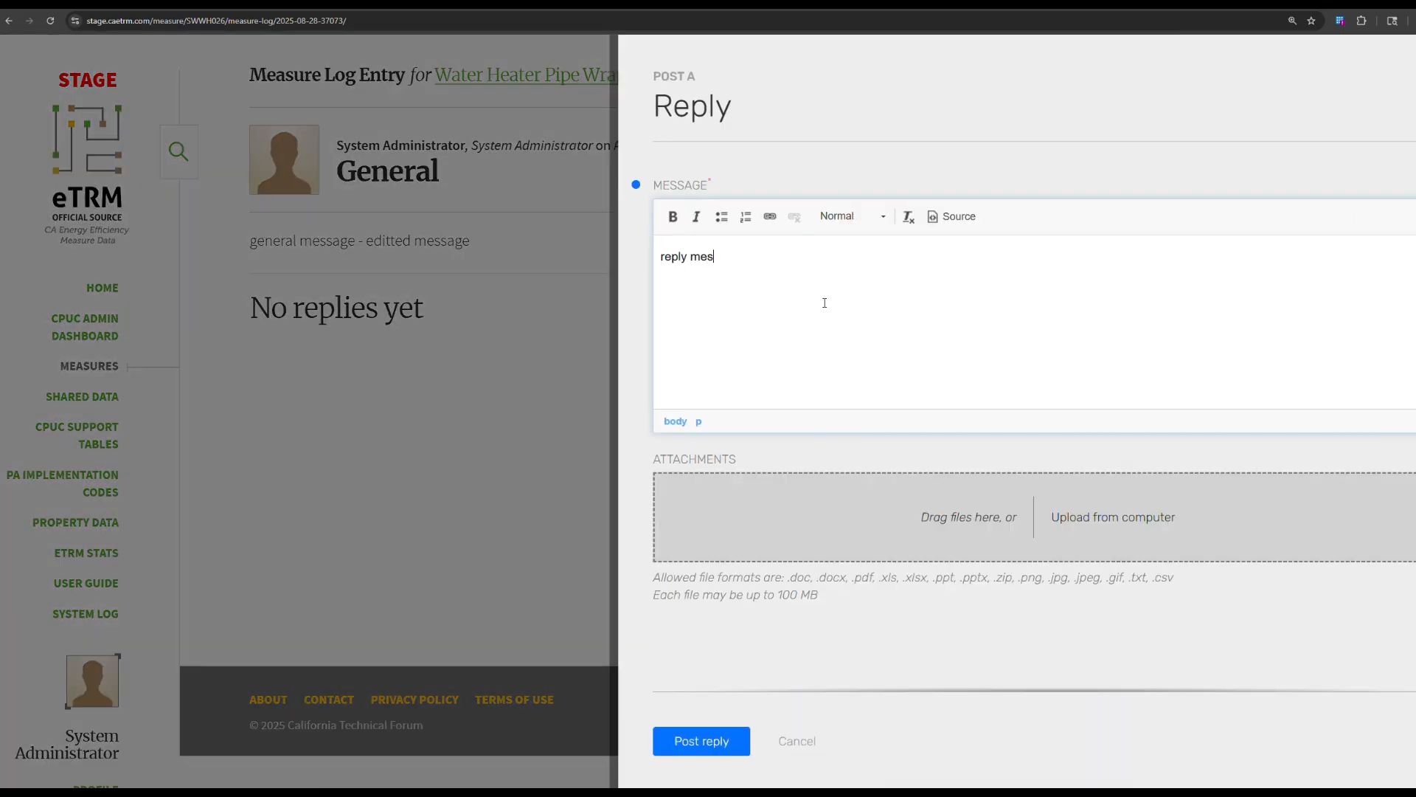
{"action": "type", "text": "sage"}
{"action": "left_click", "coordinate": [710, 742]}
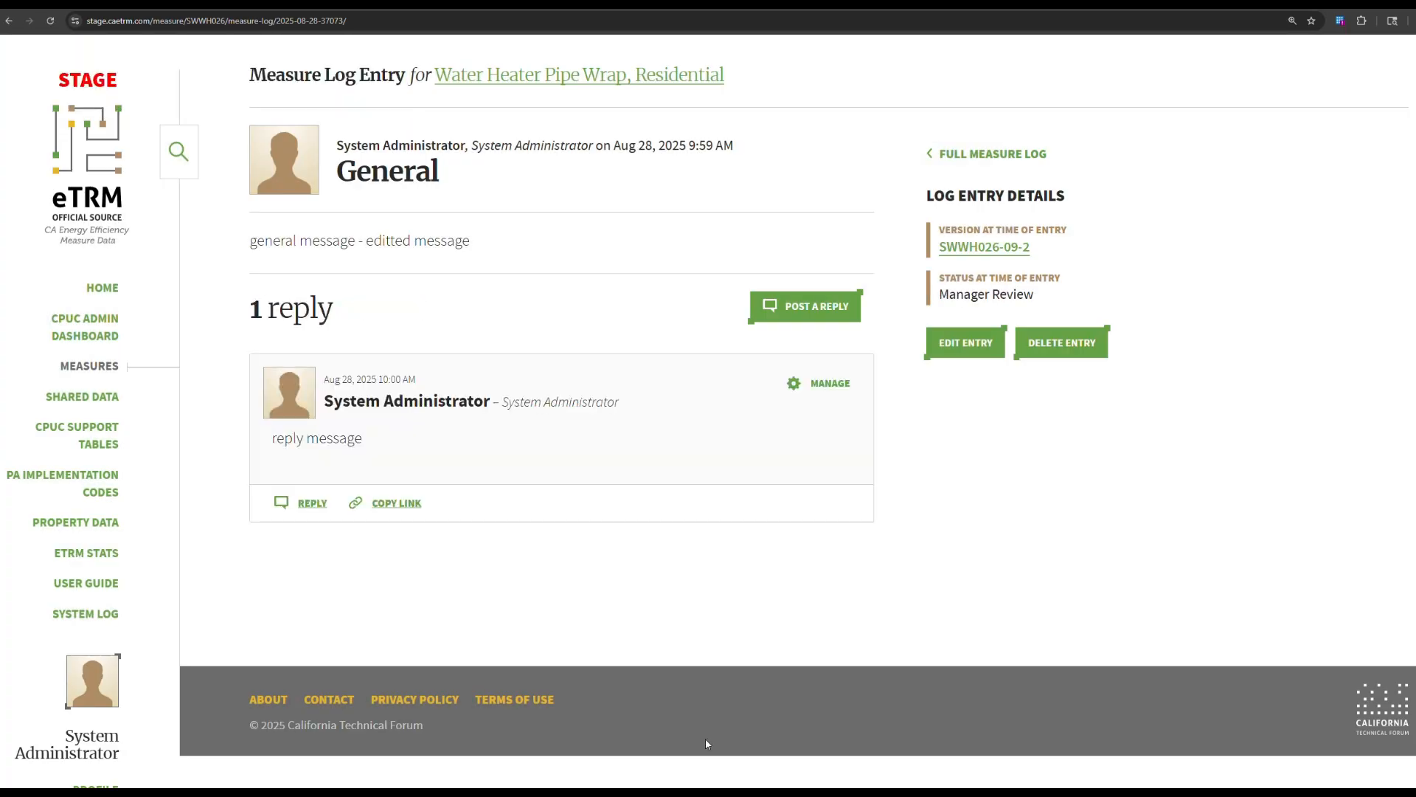
Post a nested 'reply message' reply beneath the first reply on the General entry.
{"action": "left_click", "coordinate": [833, 386]}
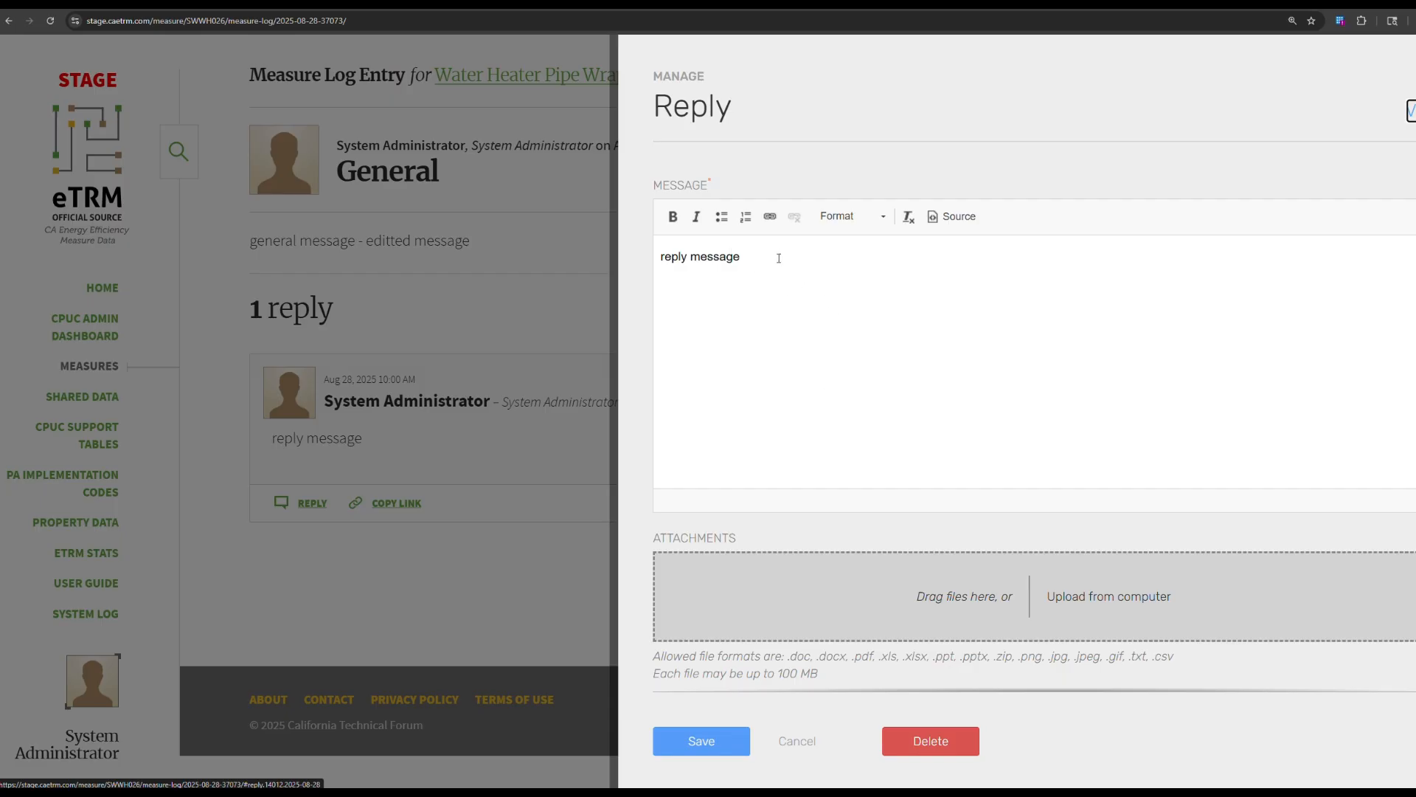
{"action": "scroll", "coordinate": [775, 369], "scroll_direction": "down", "scroll_amount": 1}
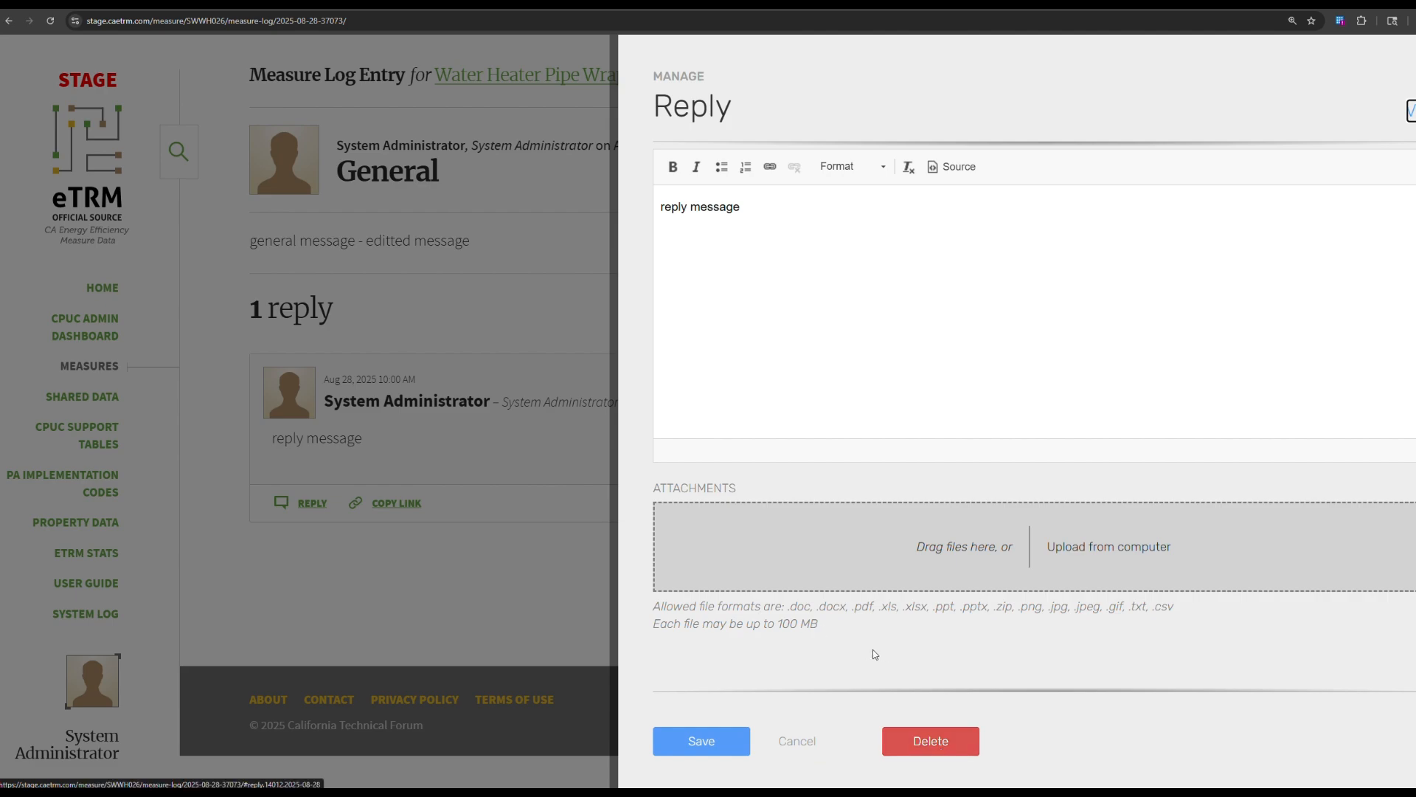
{"action": "left_click", "coordinate": [524, 622]}
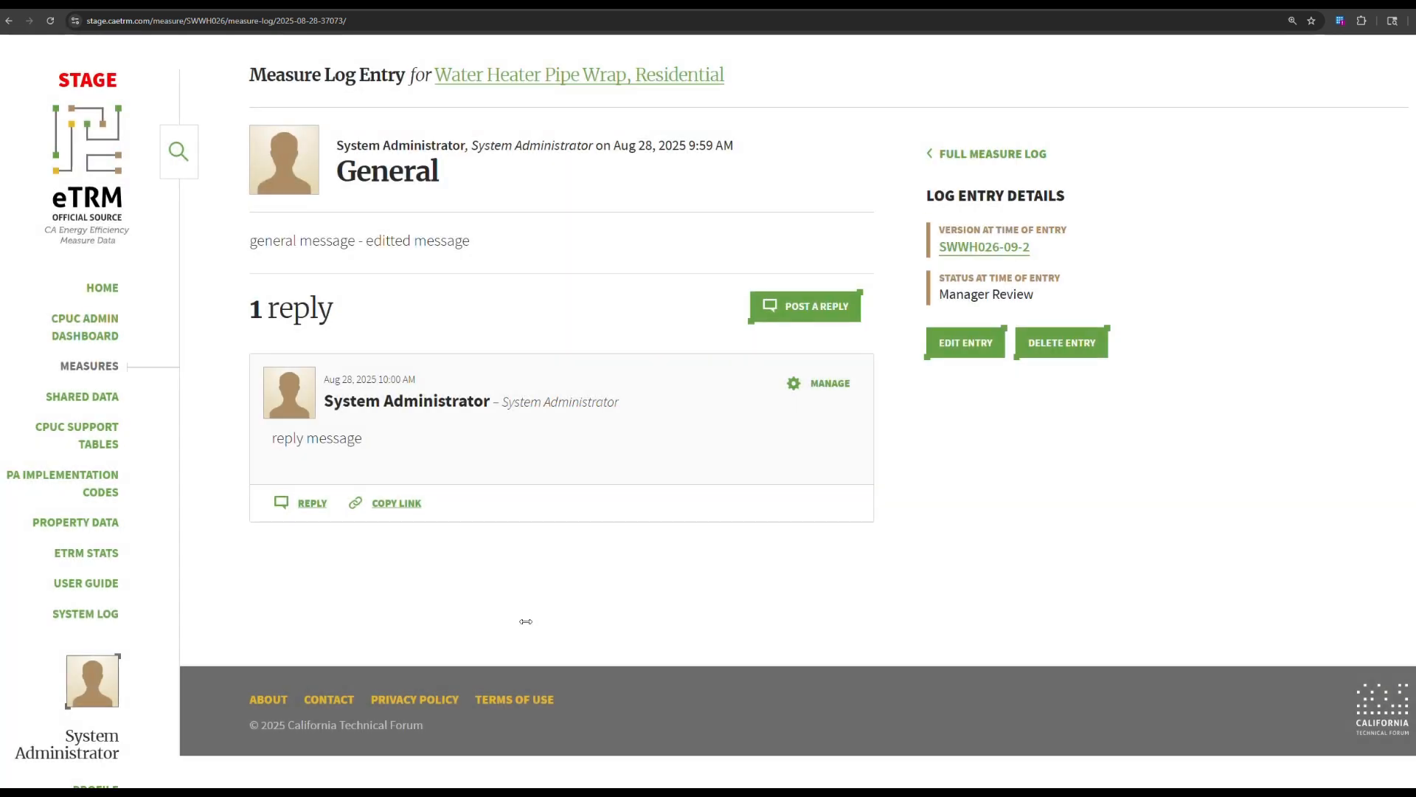
{"action": "left_click", "coordinate": [311, 506]}
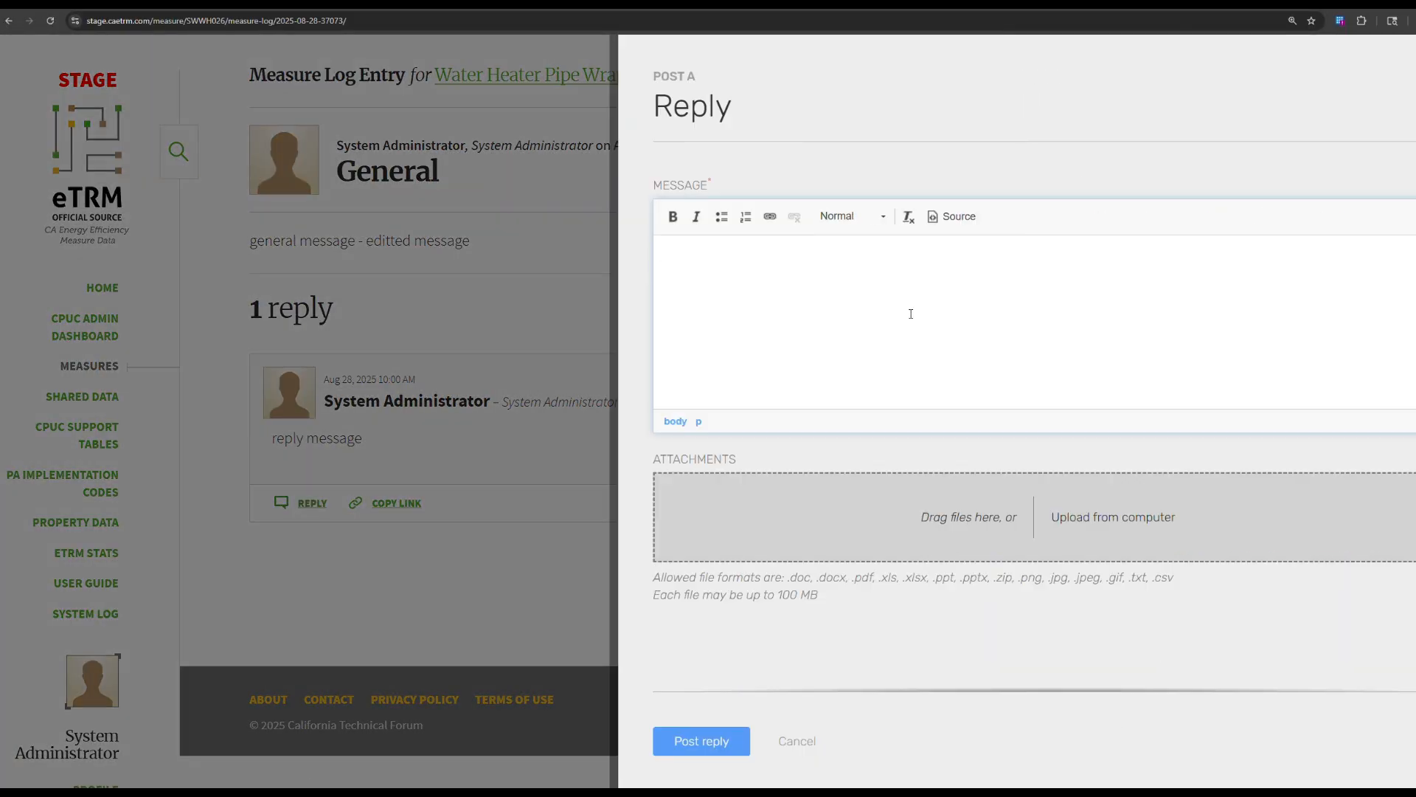
{"action": "type", "text": "reply messa"}
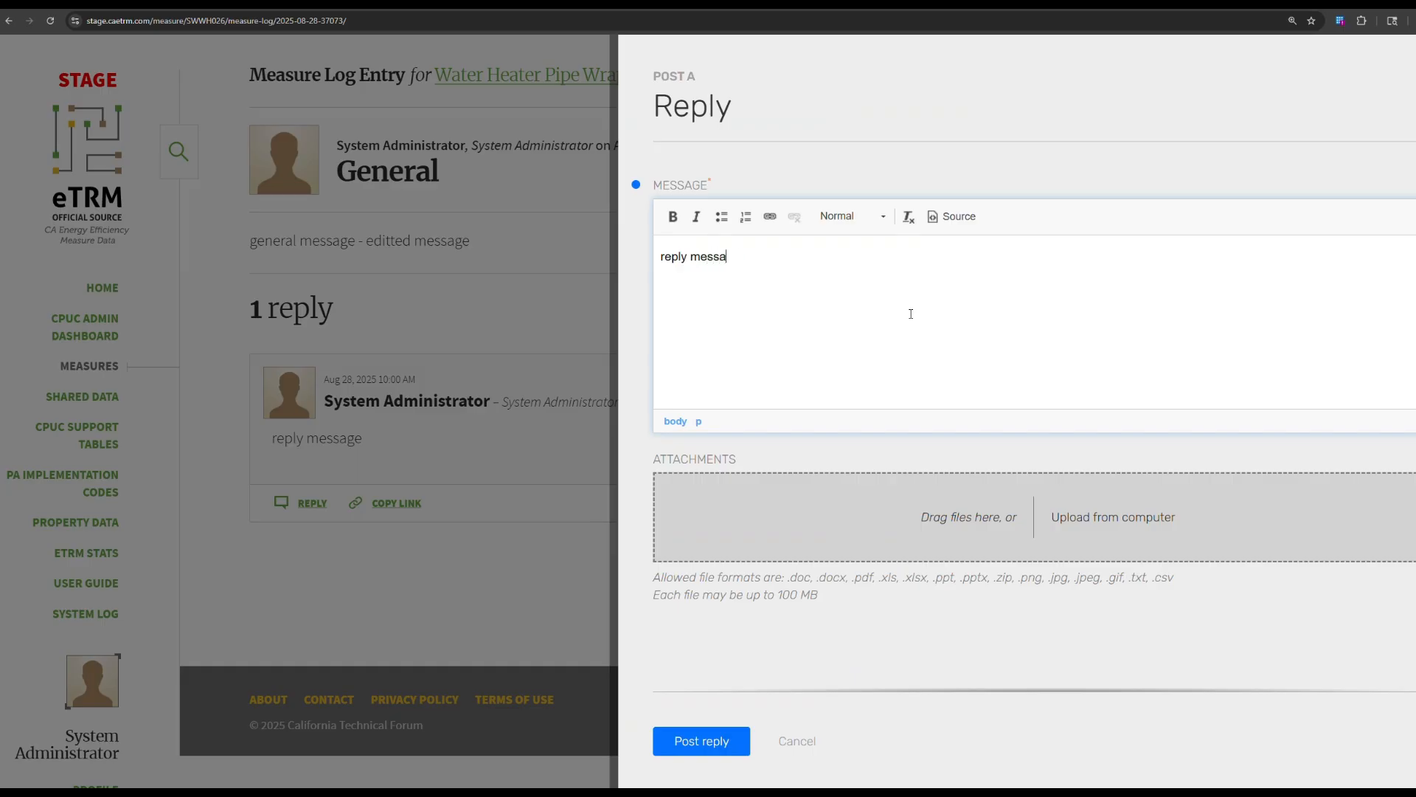
{"action": "type", "text": "ge"}
{"action": "left_click", "coordinate": [728, 742]}
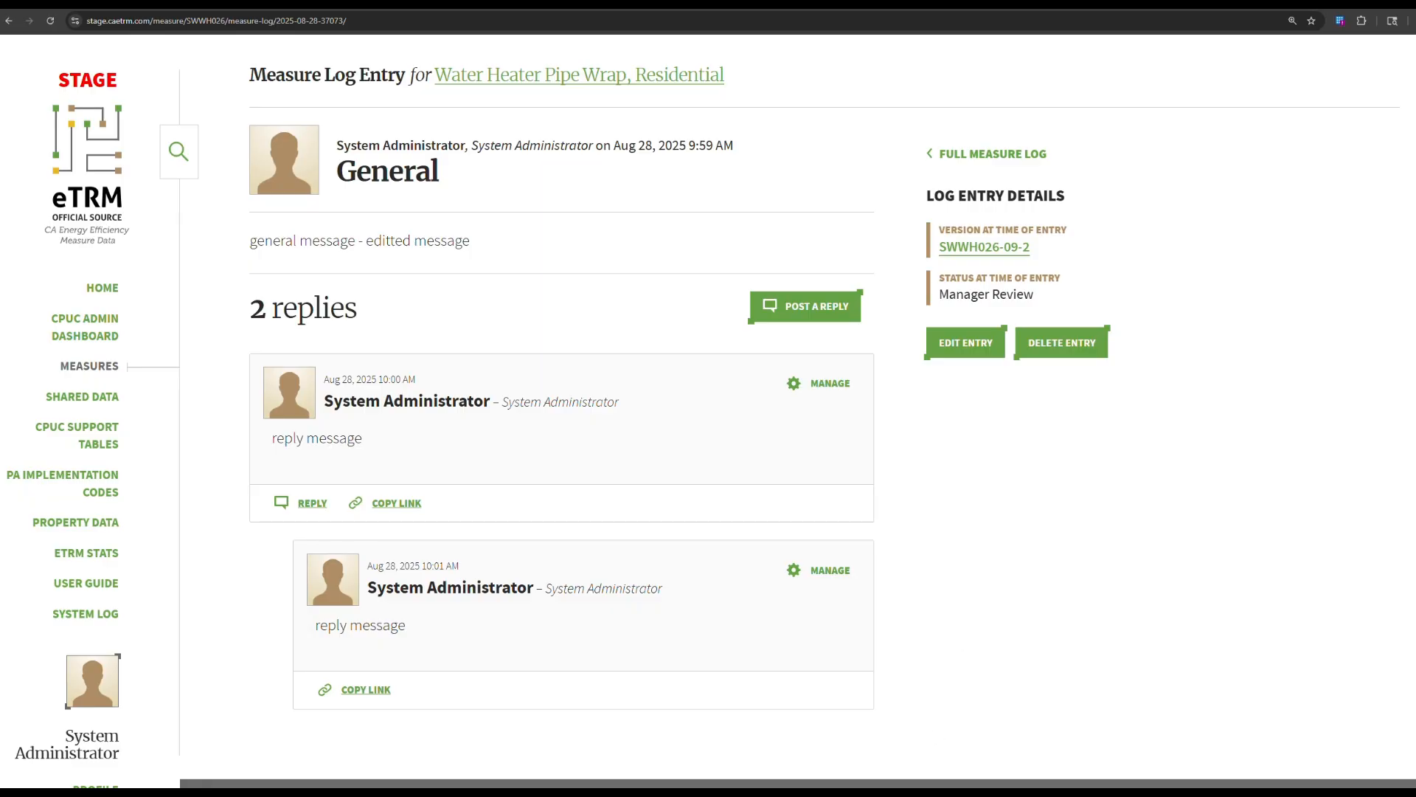
Return to the Water Heater Pipe Wrap, Residential measure page at version SWWH026-09-2 via Version History.
{"action": "left_click", "coordinate": [664, 3]}
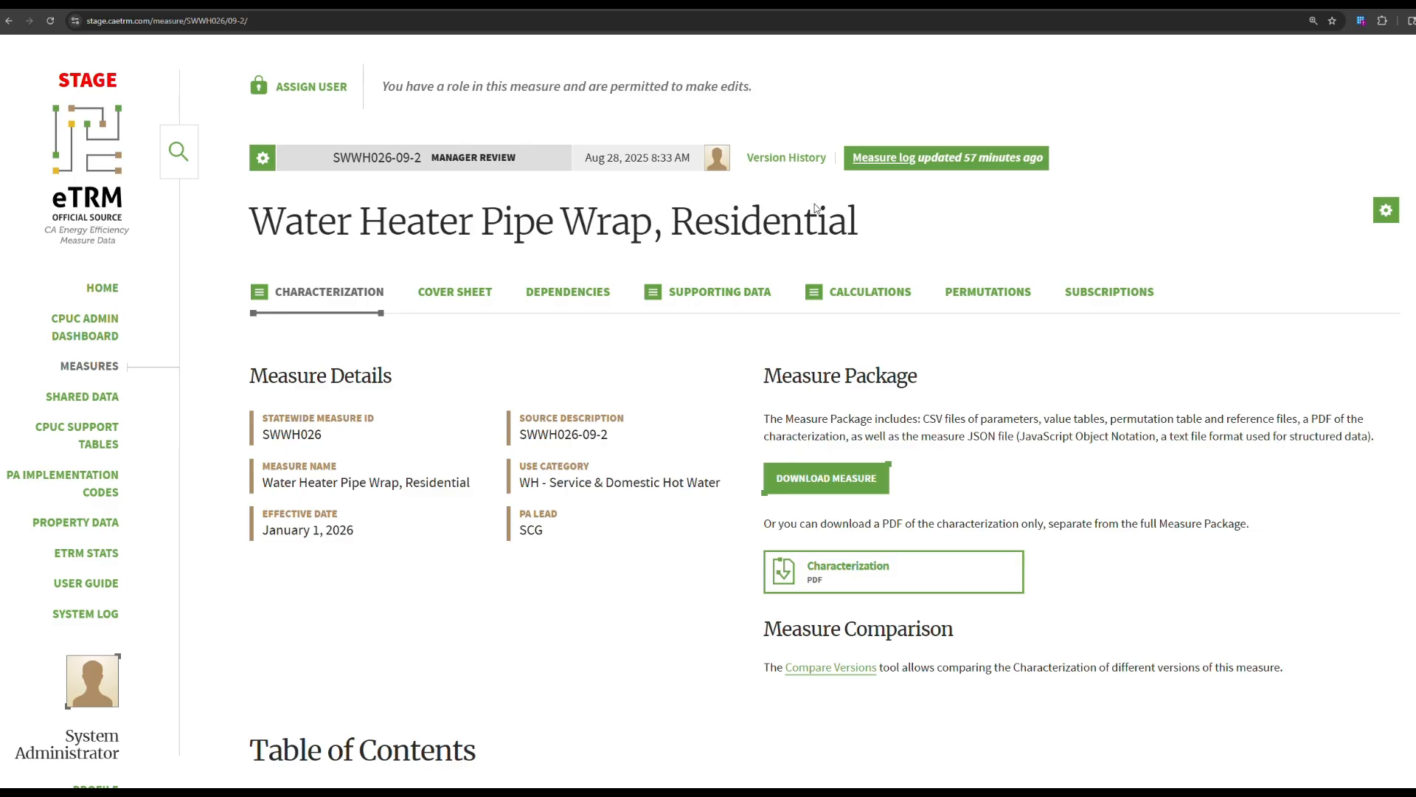
{"action": "left_click", "coordinate": [788, 158]}
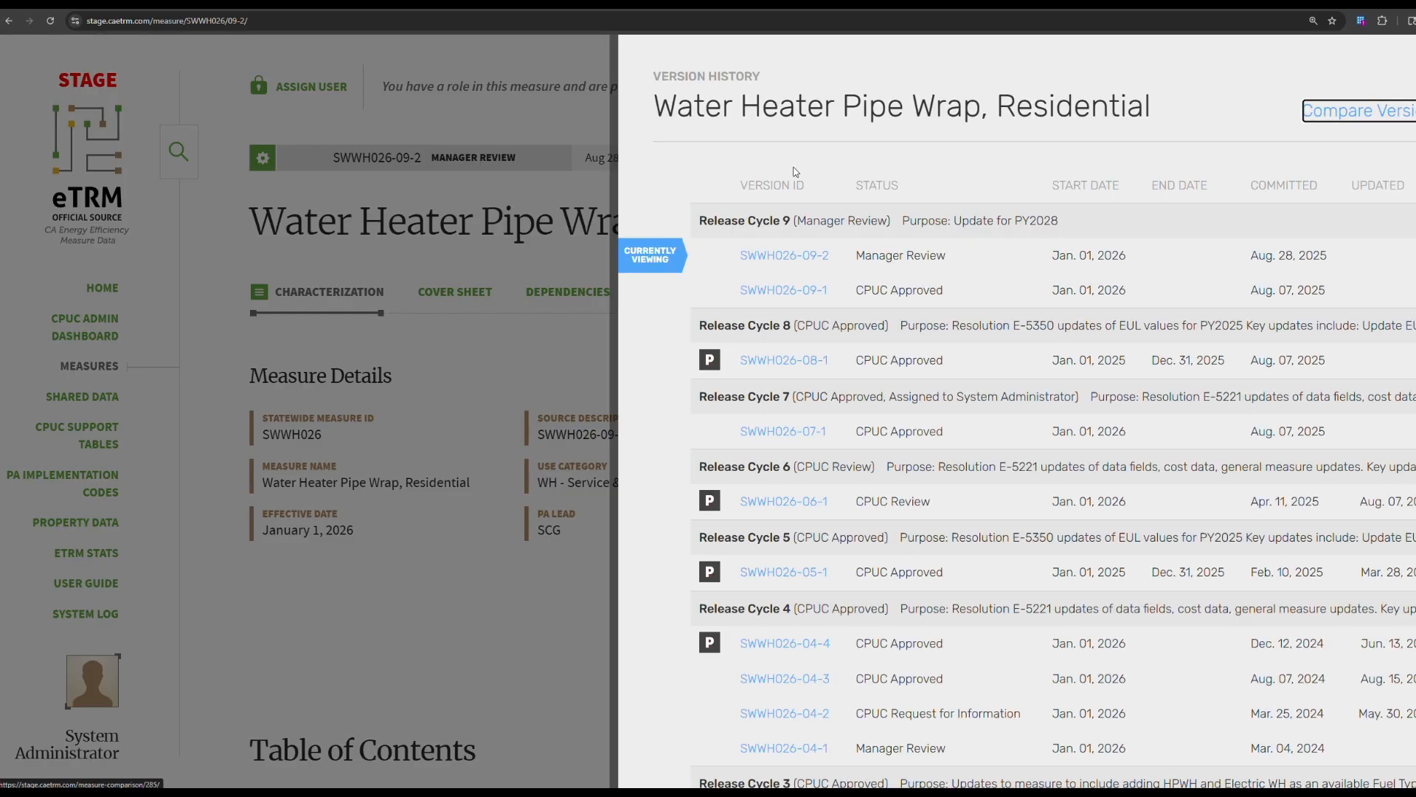
{"action": "left_click", "coordinate": [816, 260]}
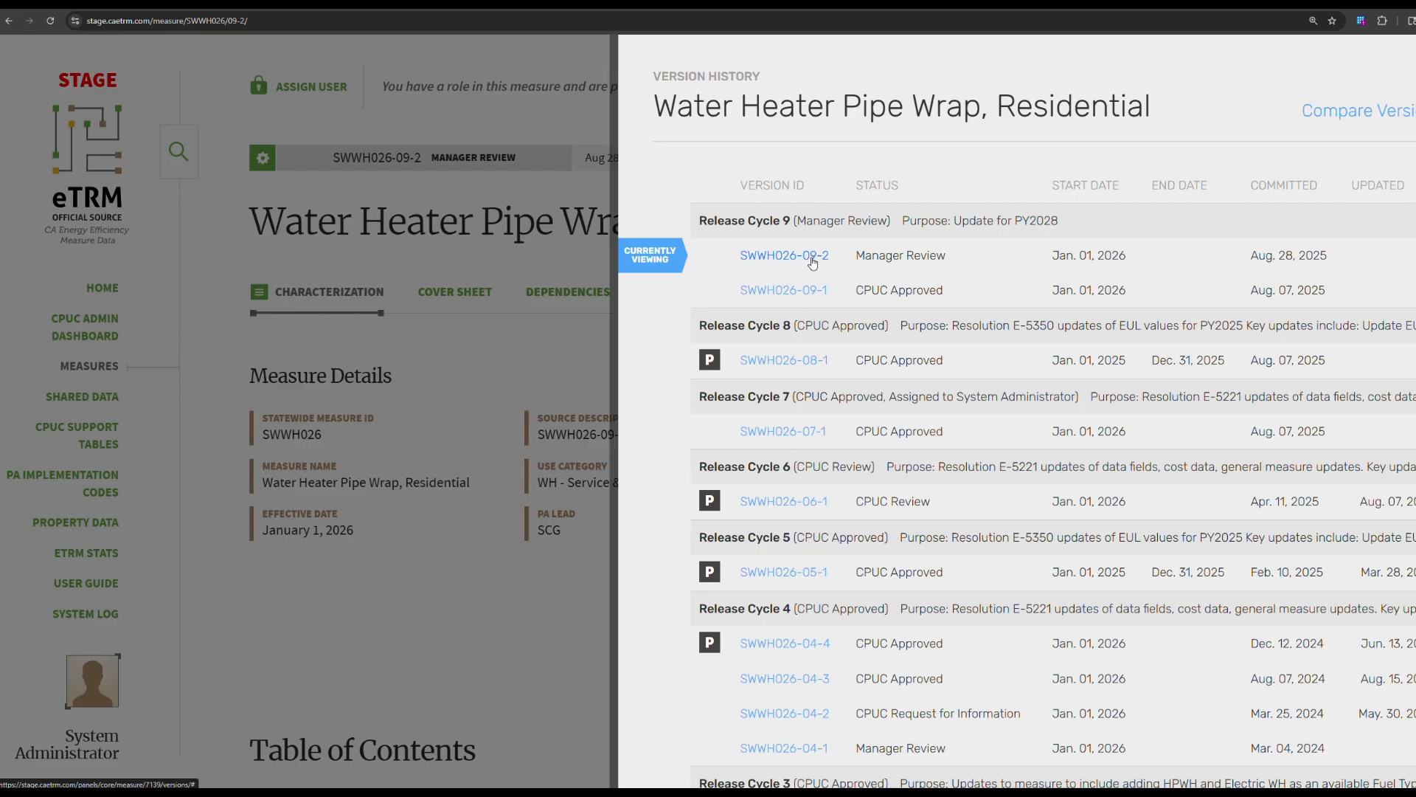
{"action": "left_click", "coordinate": [497, 334]}
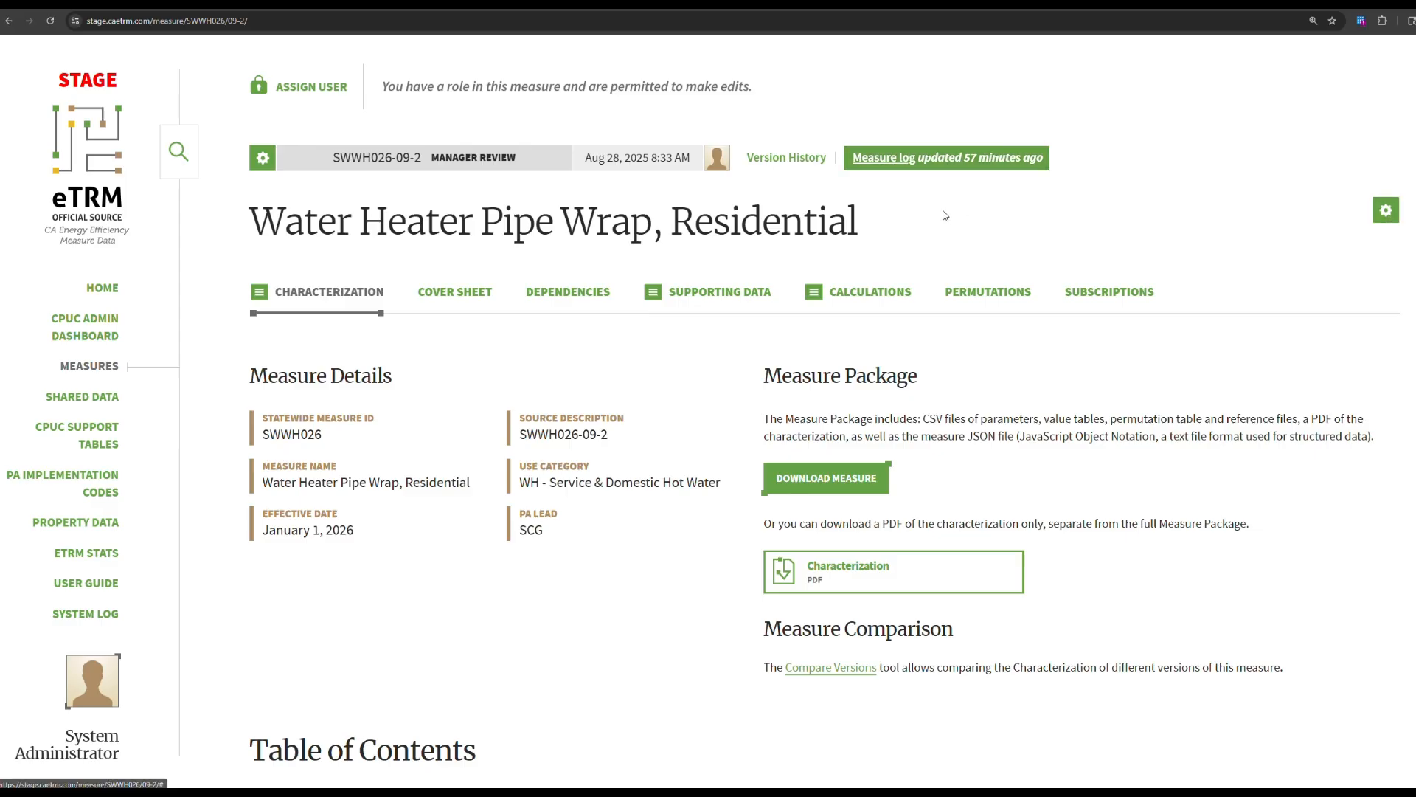
{"action": "left_click", "coordinate": [1387, 210]}
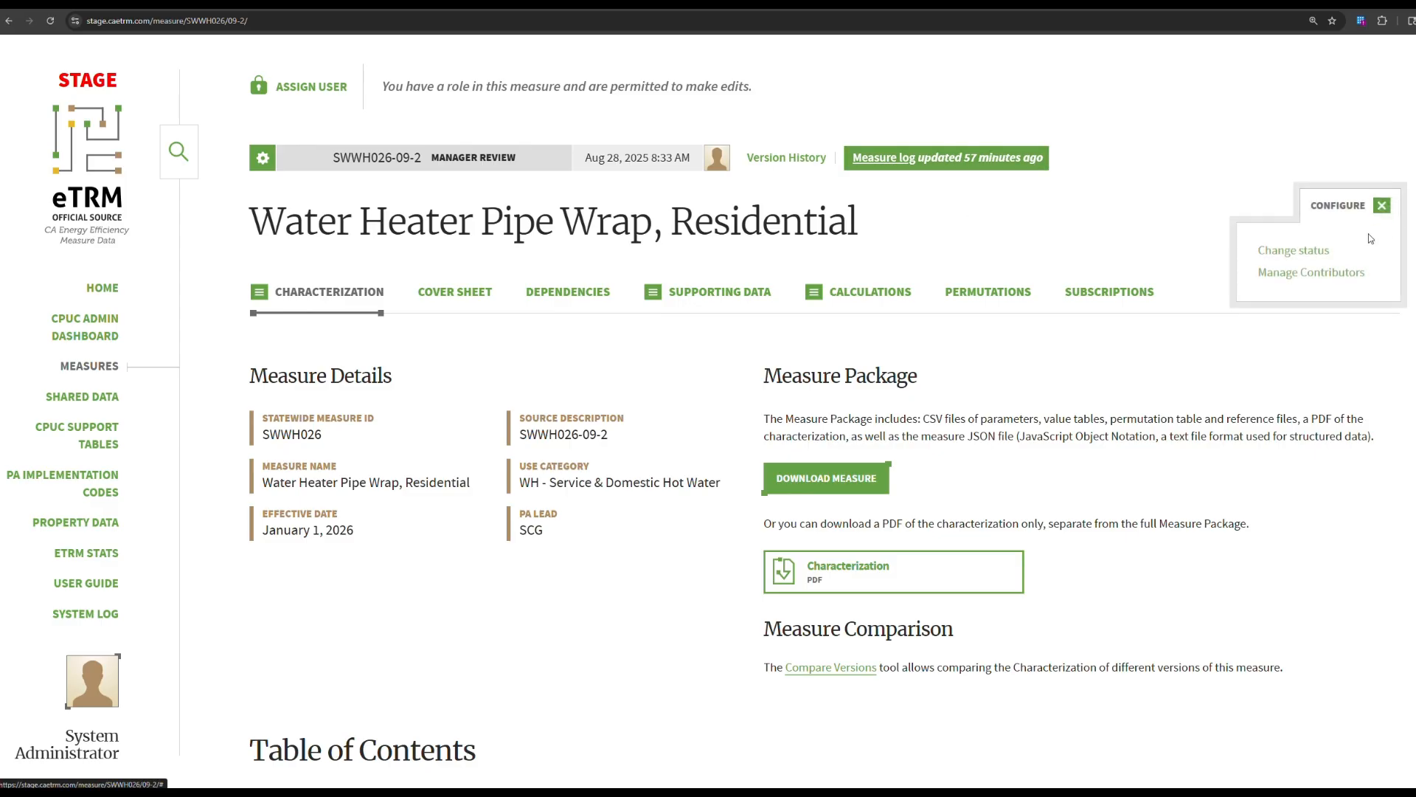
Open the Change Release Cycle Status form for Water Heater Pipe Wrap, Residential from the Measure Log.
{"action": "left_click", "coordinate": [1298, 252]}
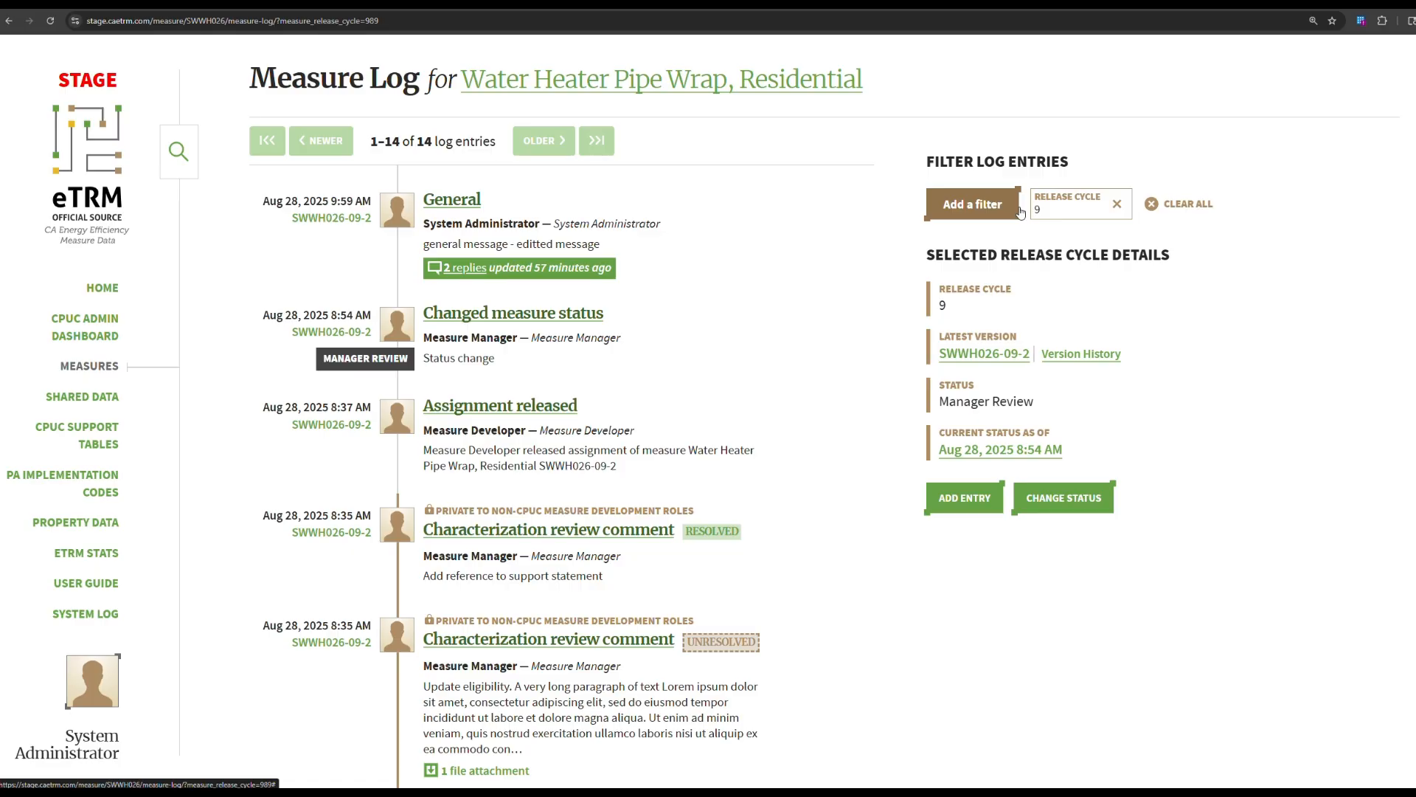
{"action": "left_click", "coordinate": [981, 209]}
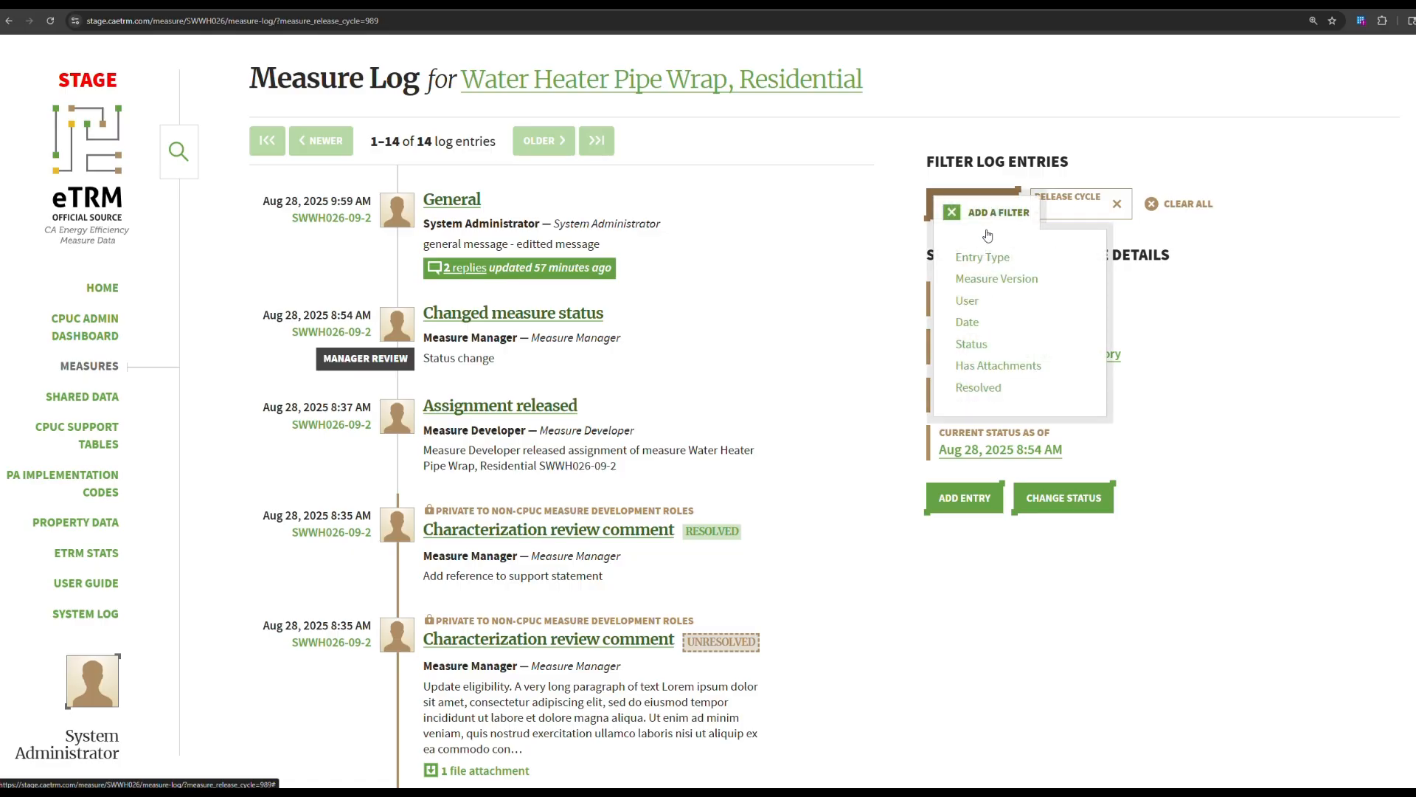
{"action": "left_click", "coordinate": [1153, 279]}
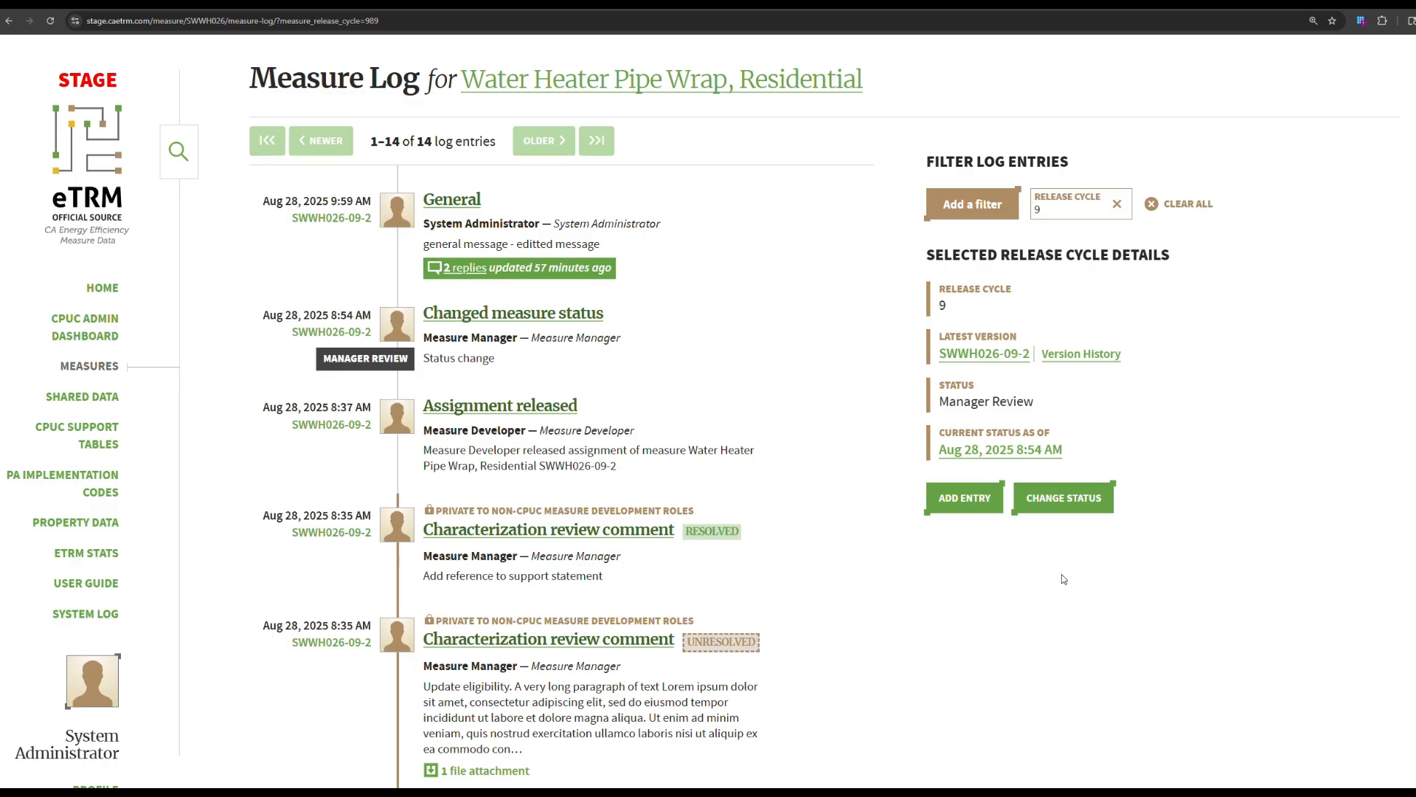
{"action": "left_click", "coordinate": [1068, 507]}
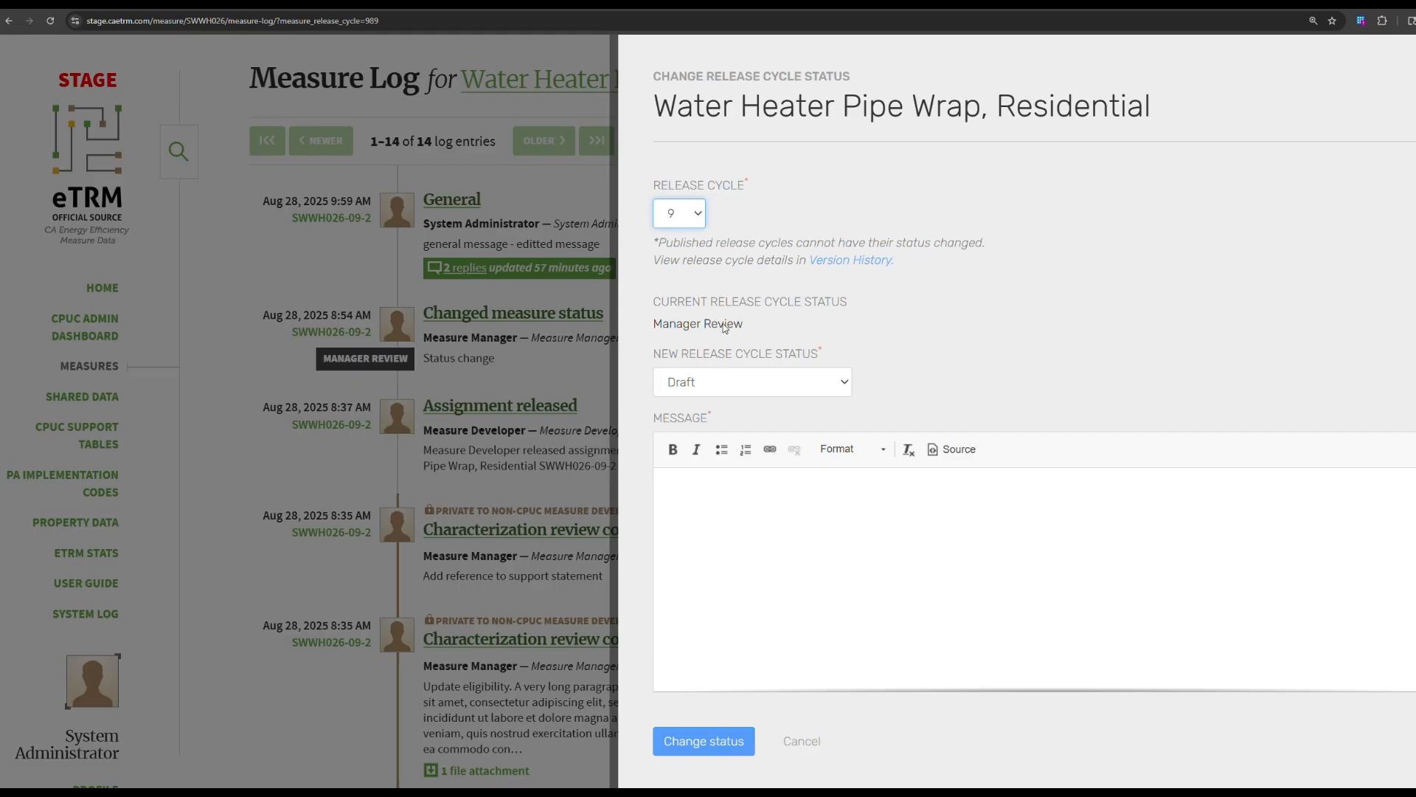
Switch the release cycle to 7 and back to 9, then list the possible new statuses.
{"action": "left_click", "coordinate": [697, 220]}
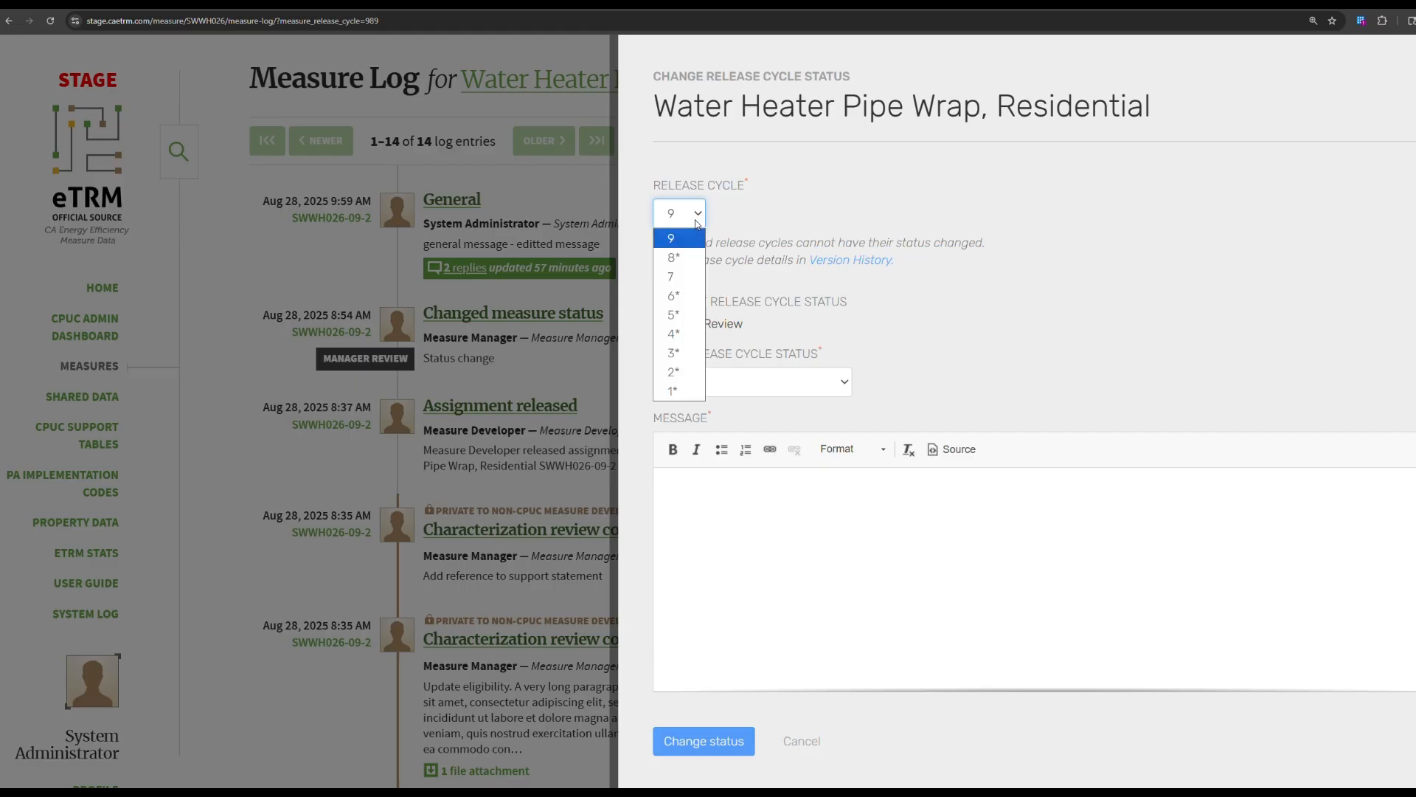
{"action": "left_click", "coordinate": [693, 278]}
{"action": "left_click", "coordinate": [697, 220]}
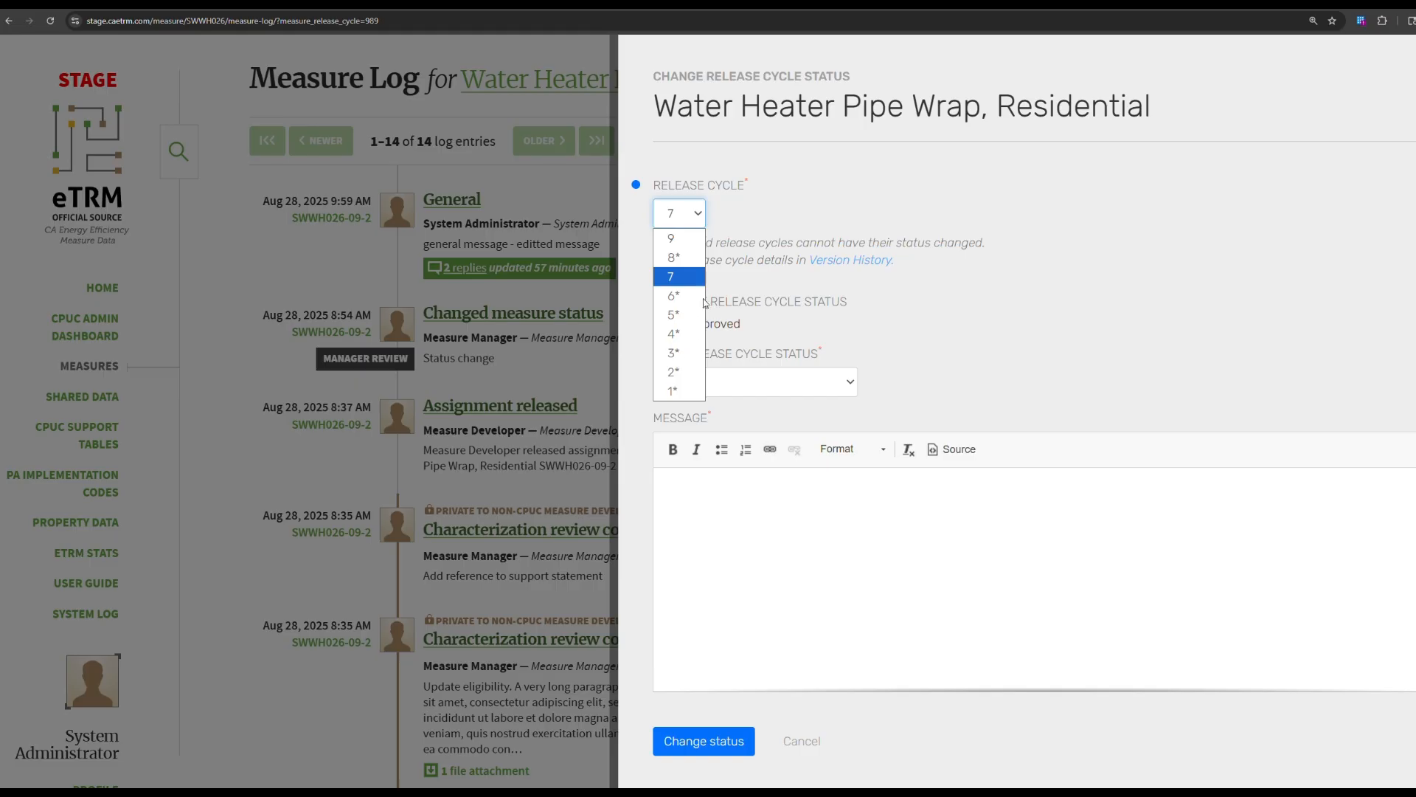
{"action": "left_click", "coordinate": [846, 238]}
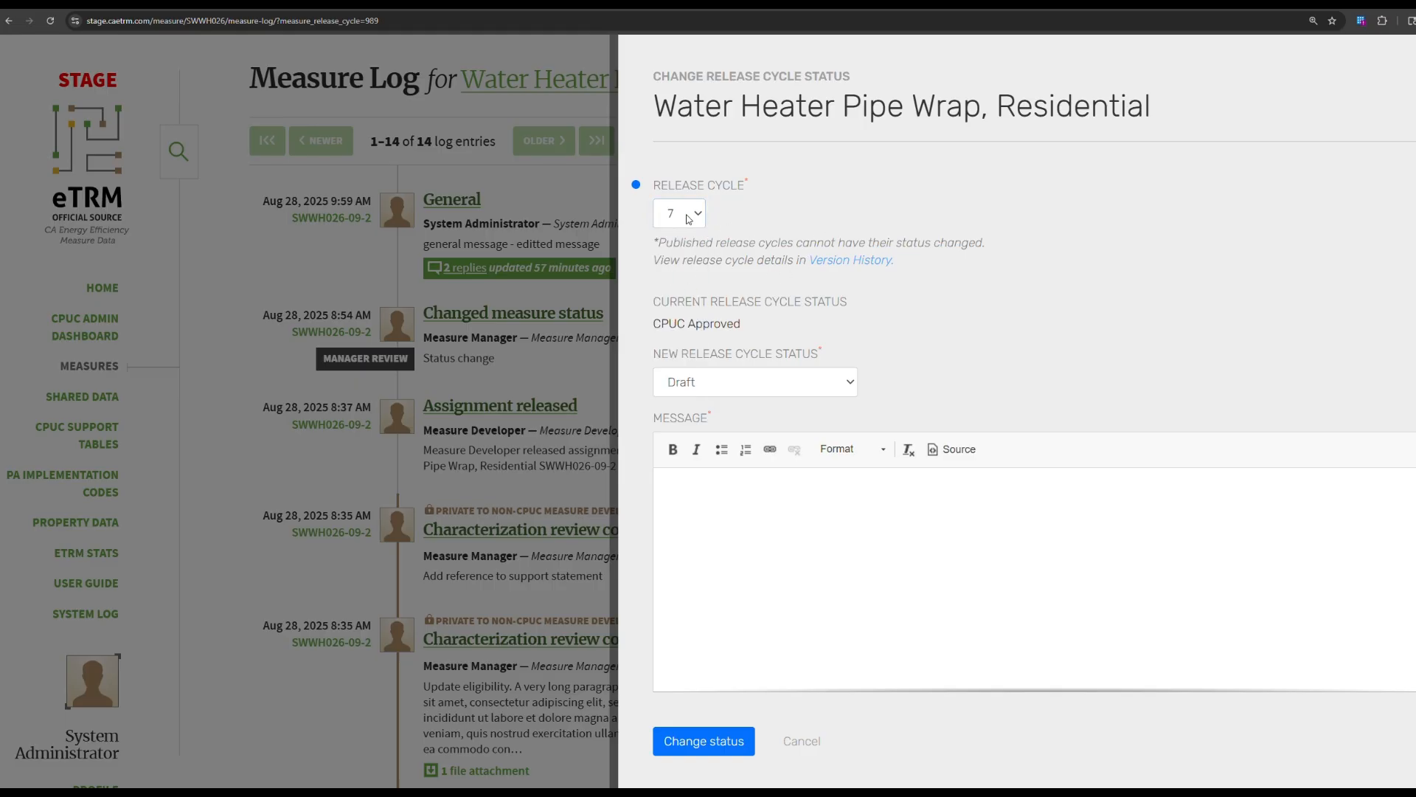
{"action": "left_click", "coordinate": [689, 218]}
{"action": "left_click", "coordinate": [681, 236]}
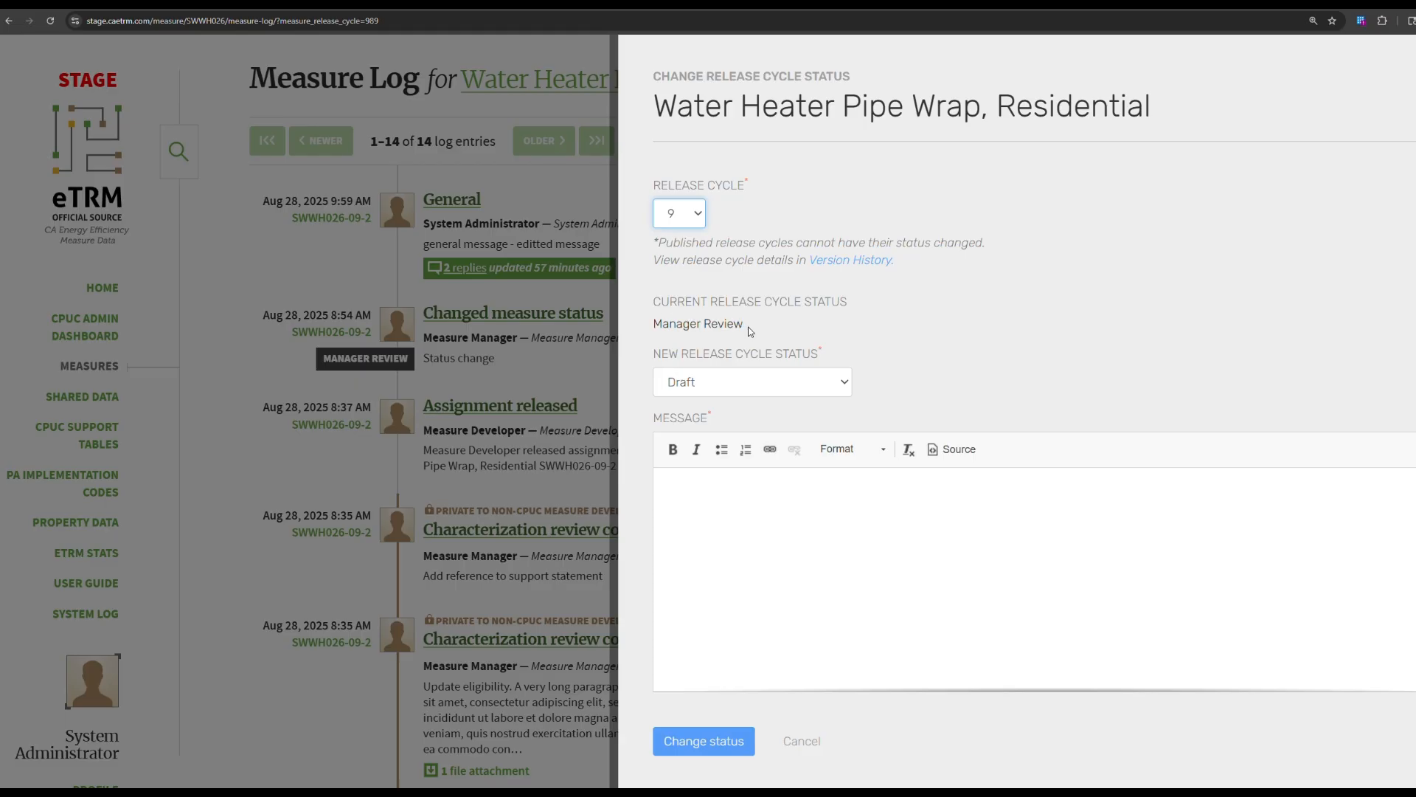
{"action": "left_click", "coordinate": [737, 389]}
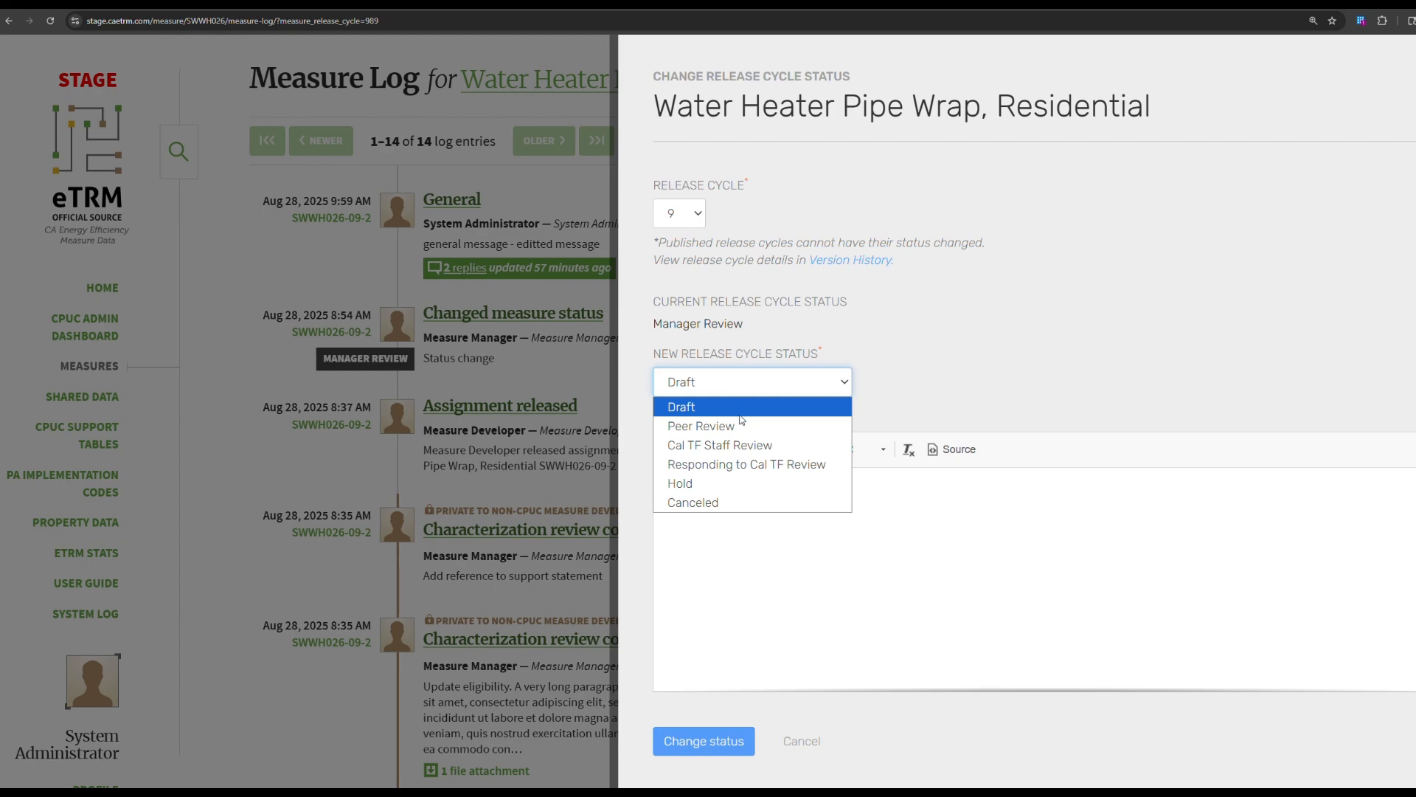
Set cycle 9 to Cal TF Staff Review with message 'Request Cal TF staff review' and 2.25 time spent.
{"action": "left_click", "coordinate": [793, 452]}
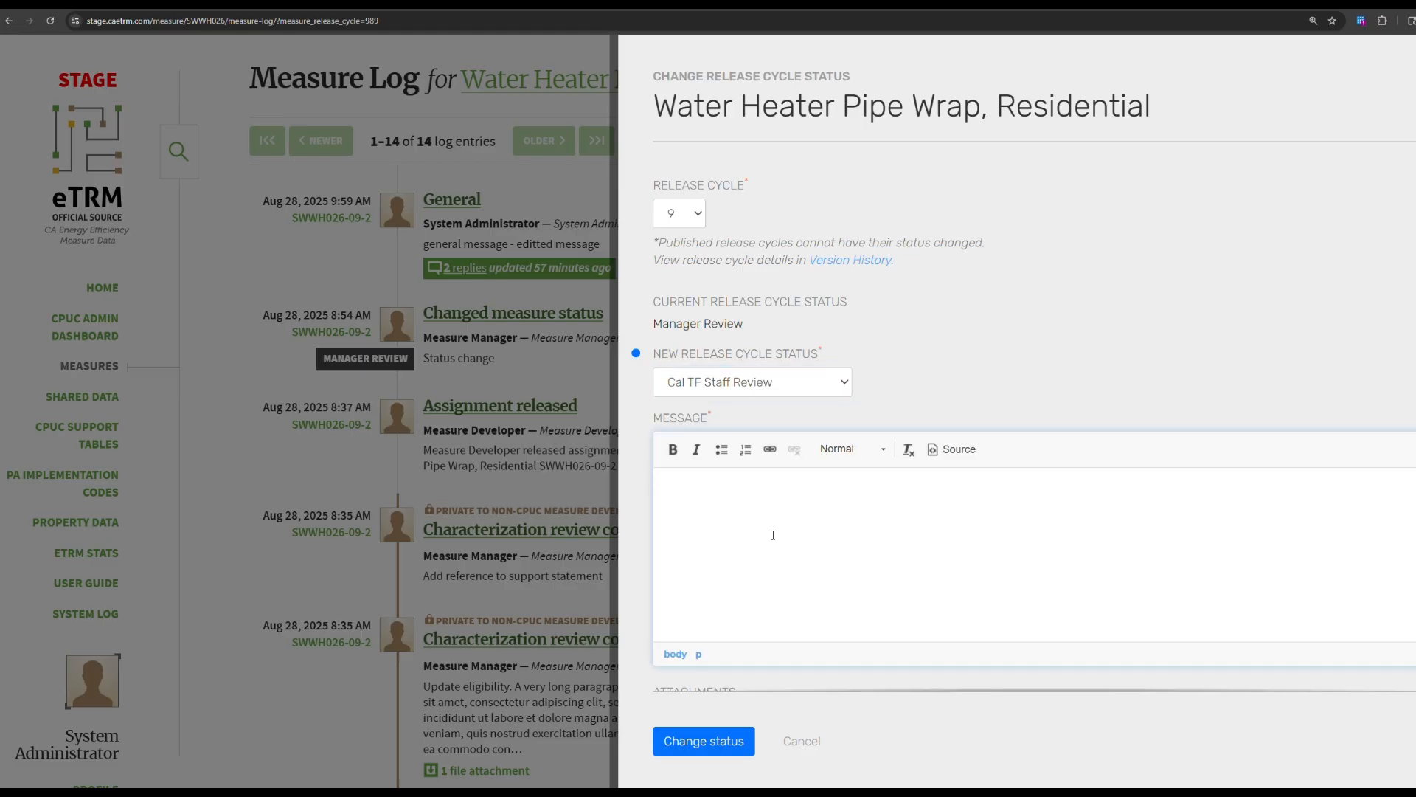
{"action": "key", "text": "BackSpace"}
{"action": "type", "text": "Request Cal TF staff review"}
{"action": "scroll", "coordinate": [773, 534], "scroll_direction": "down", "scroll_amount": 3}
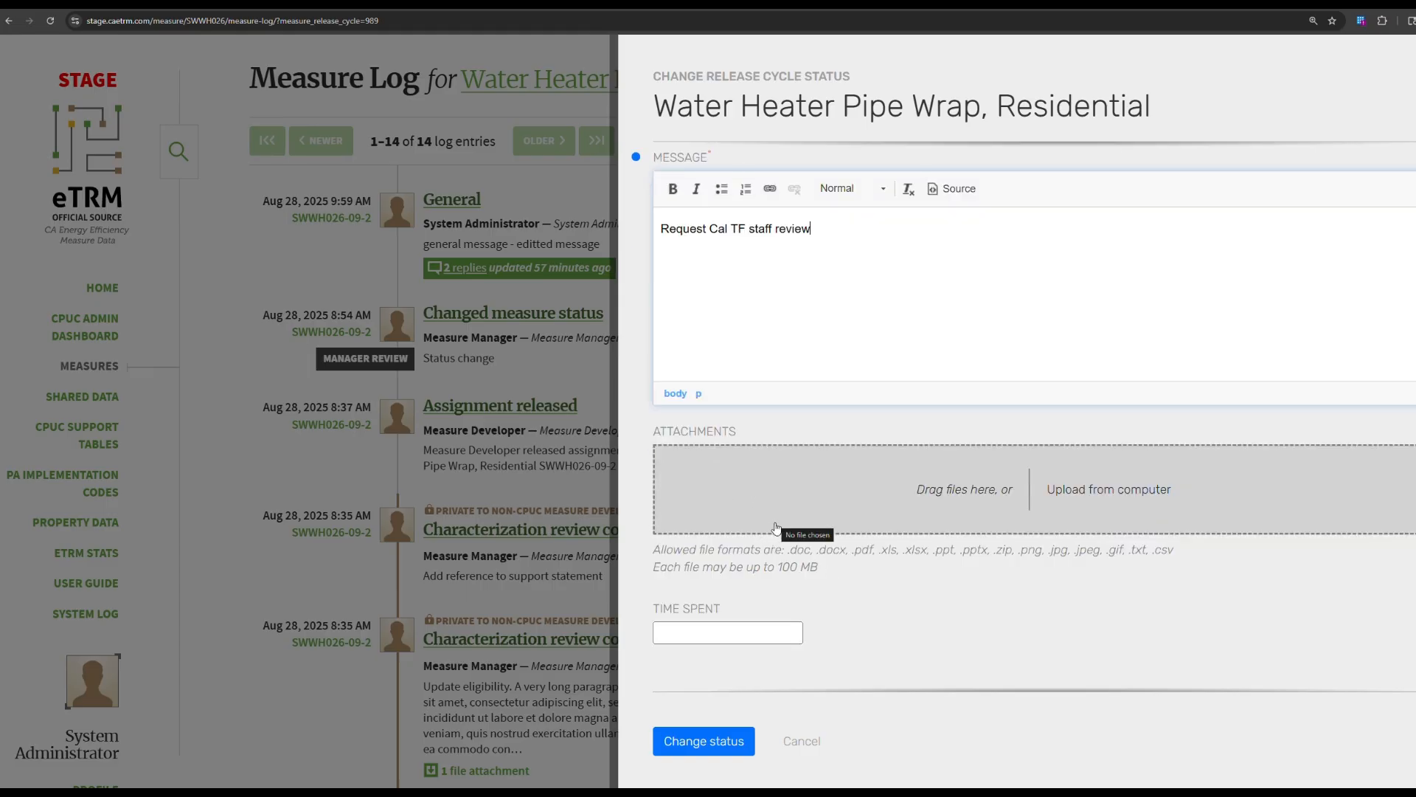
{"action": "left_click", "coordinate": [732, 630]}
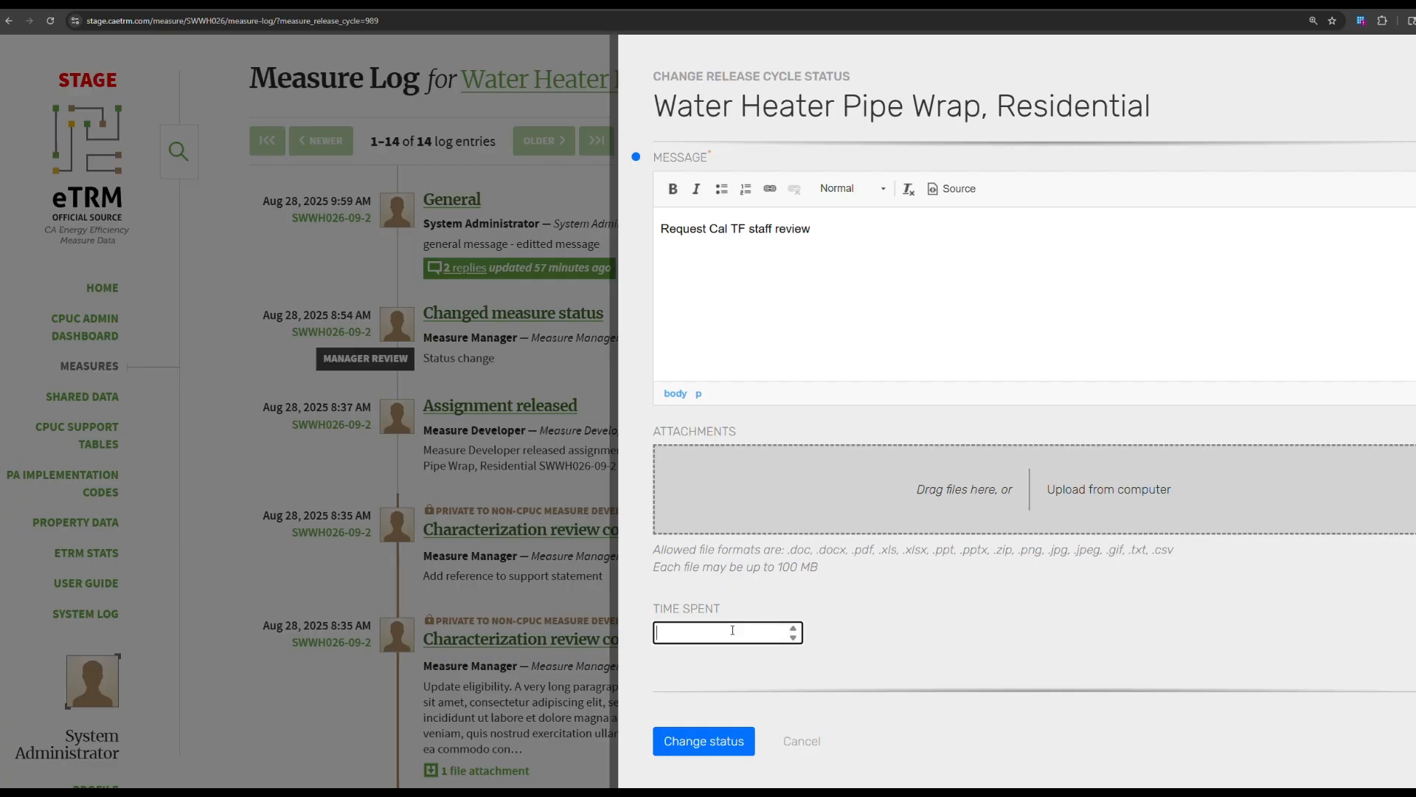
{"action": "type", "text": "2.25"}
{"action": "left_click", "coordinate": [730, 743]}
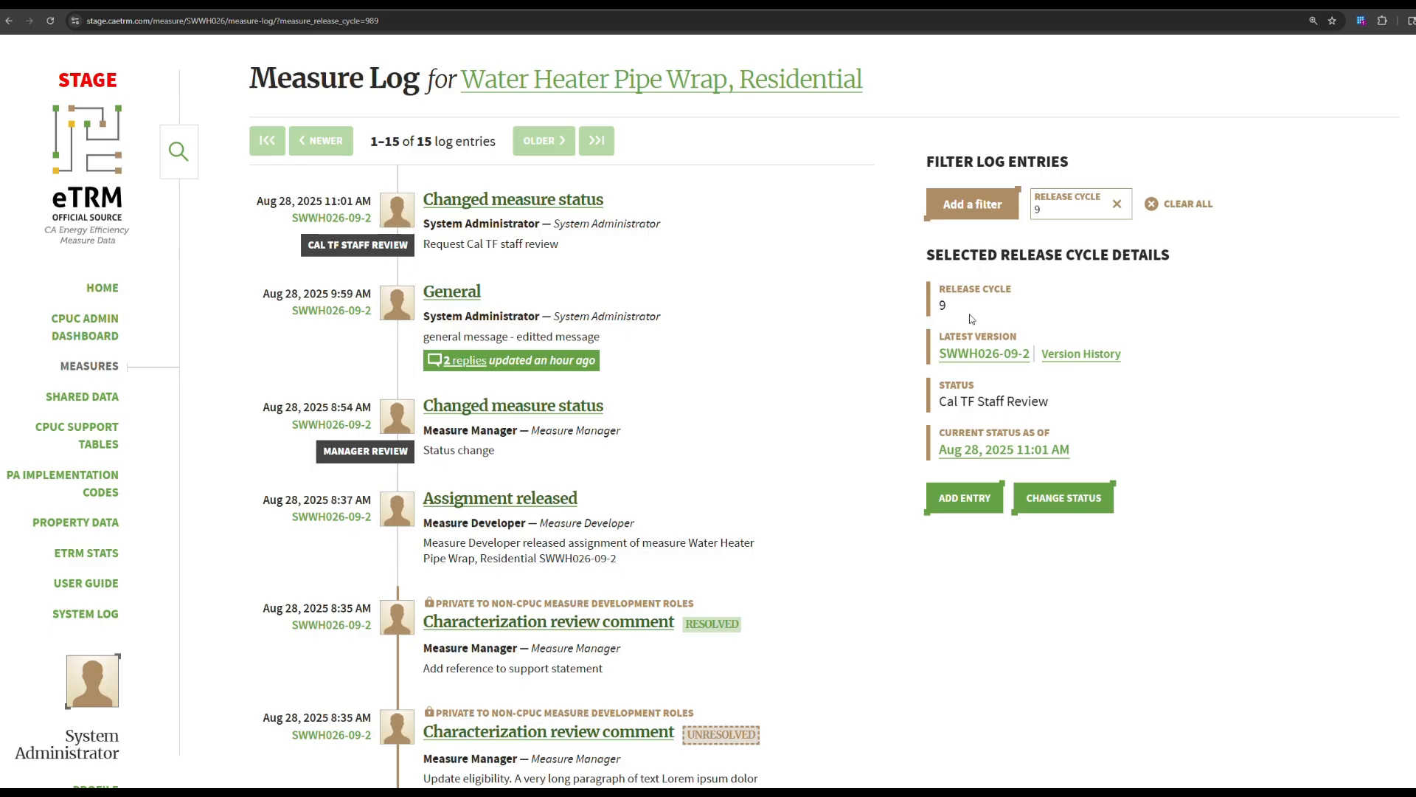
{"action": "left_click", "coordinate": [1105, 357]}
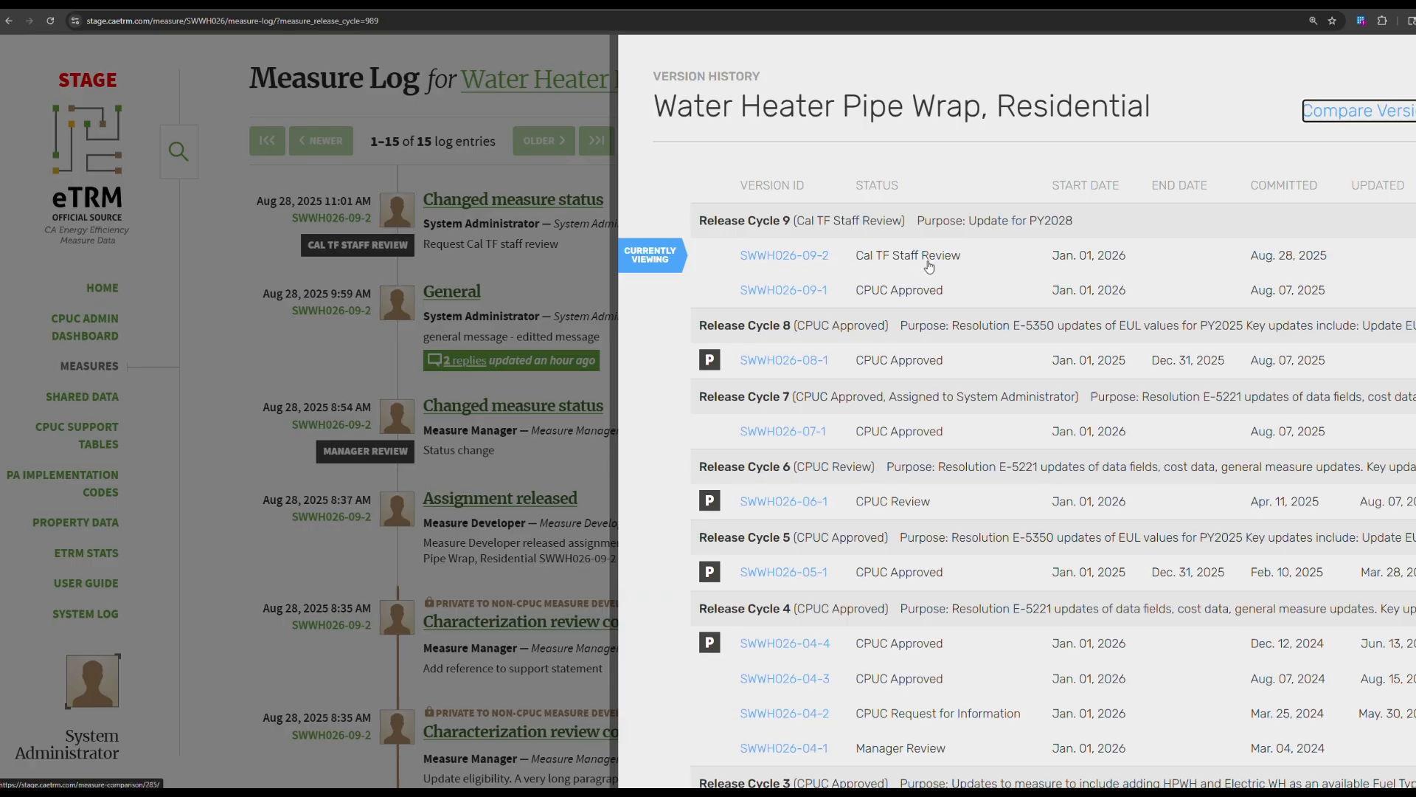
{"action": "left_click", "coordinate": [533, 404]}
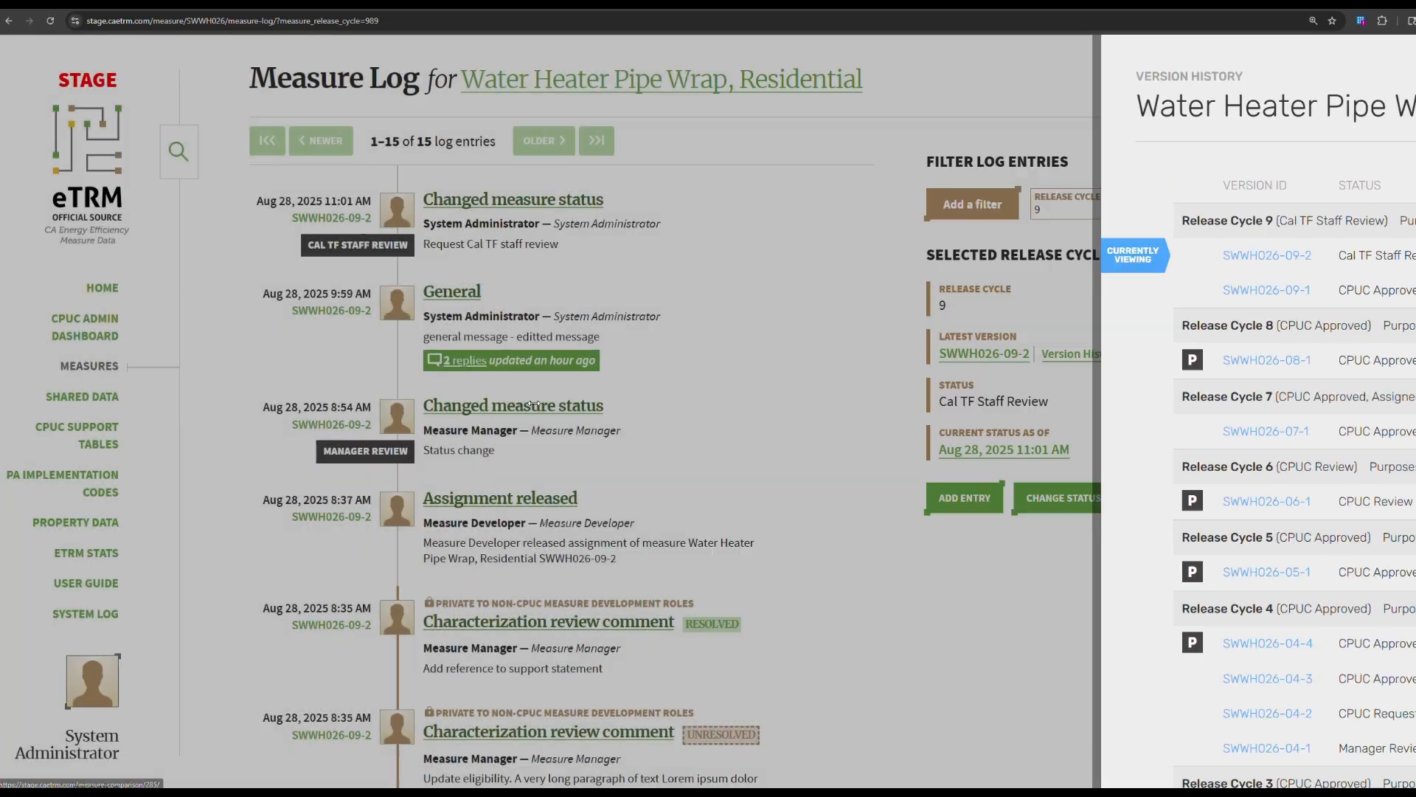